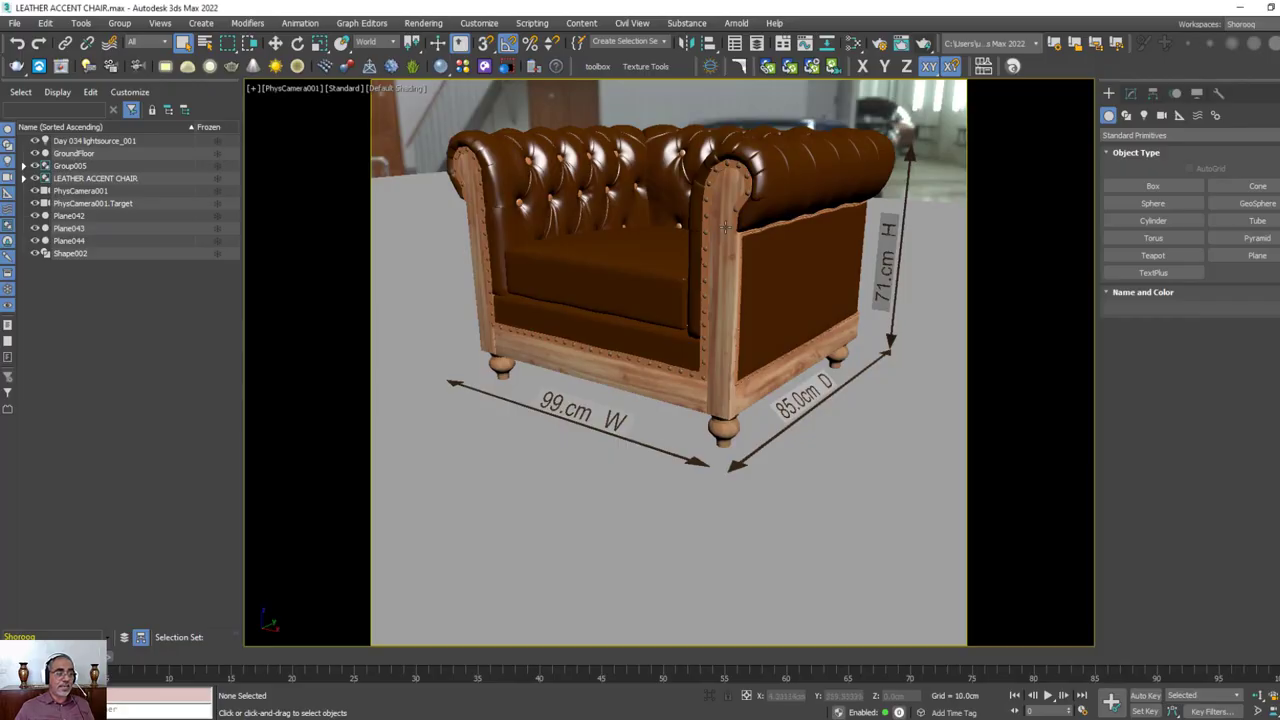
# Select the leather chair and switch to a free Perspective view zoomed out over the scene
pyautogui.click(717, 245)
pyautogui.press('p')
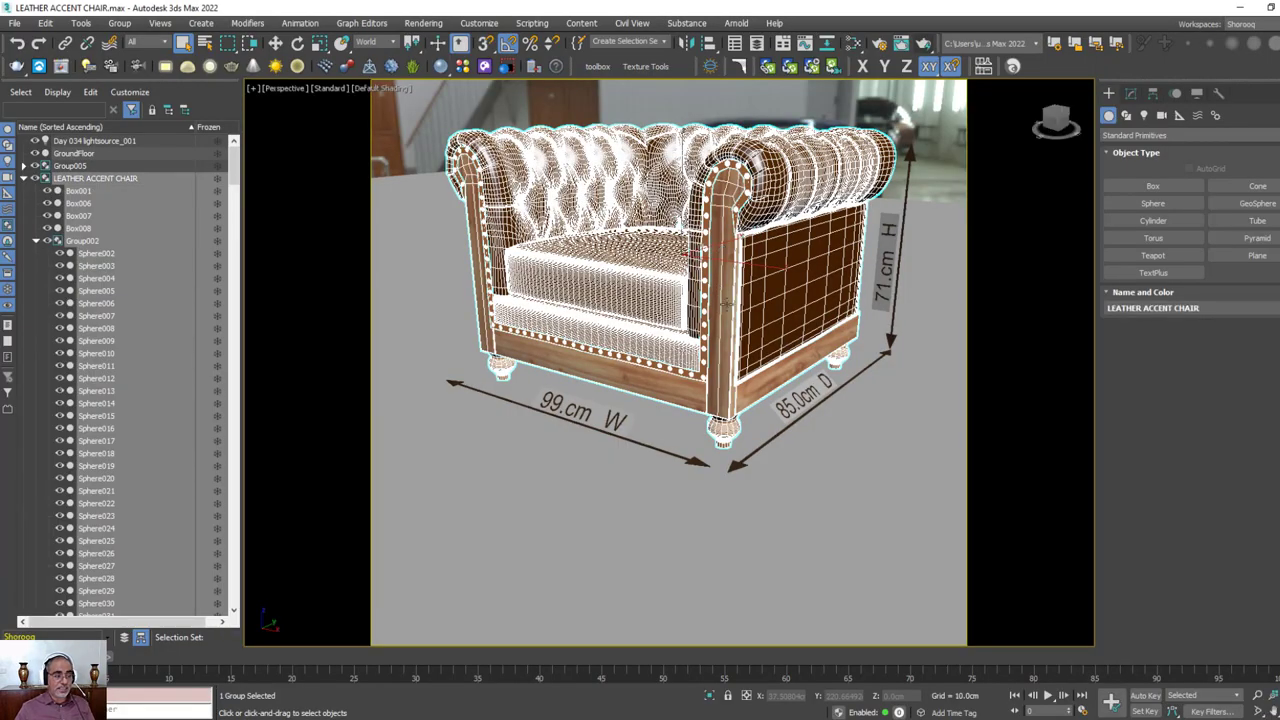
pyautogui.scroll(-3, 640, 391)
pyautogui.moveTo(640, 391)
pyautogui.keyDown('alt'); pyautogui.mouseDown(button='middle')
pyautogui.moveTo(672, 391)
pyautogui.moveTo(672, 410)
pyautogui.moveTo(799, 303)
pyautogui.moveTo(563, 250)
pyautogui.mouseUp(button='middle'); pyautogui.keyUp('alt')
pyautogui.scroll(-3, 672, 410)
pyautogui.scroll(-3, 799, 303)
# Select the GroundFloor plane, then the Day 034 dome light, and show its parameters in Modify
pyautogui.rightClick(820, 211)
pyautogui.click(850, 225)
pyautogui.click(795, 260)
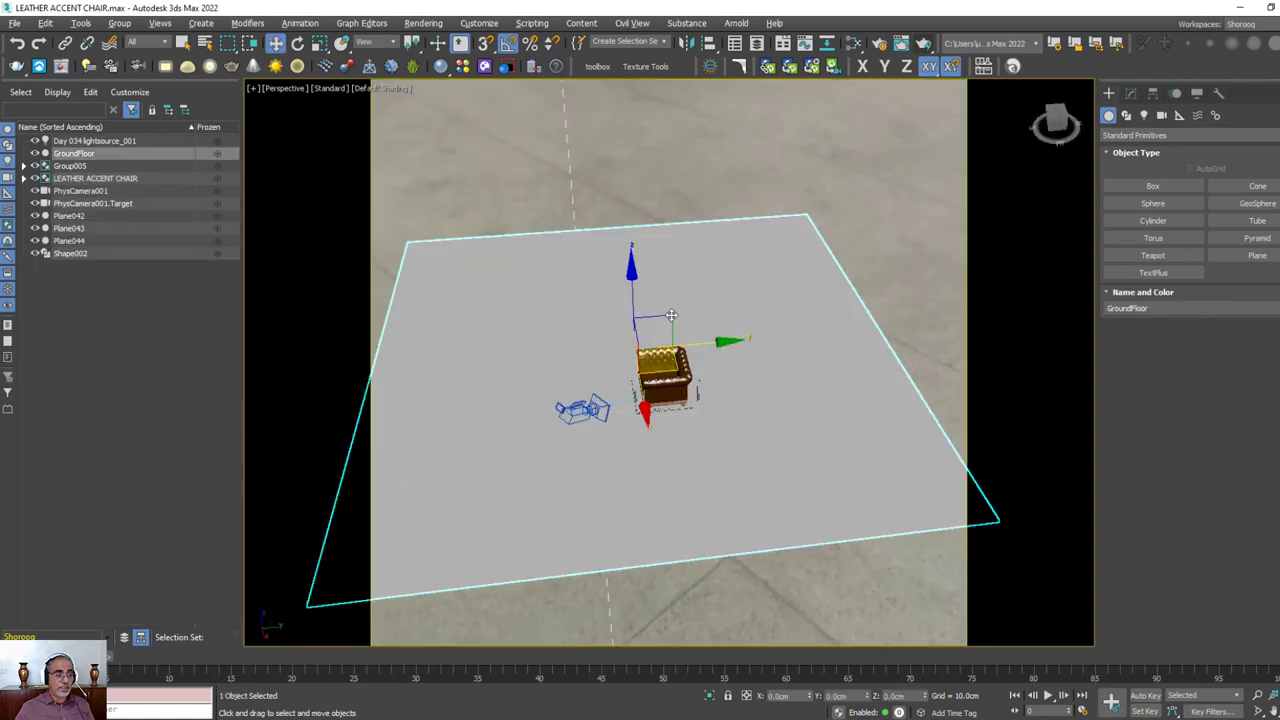
pyautogui.click(522, 205)
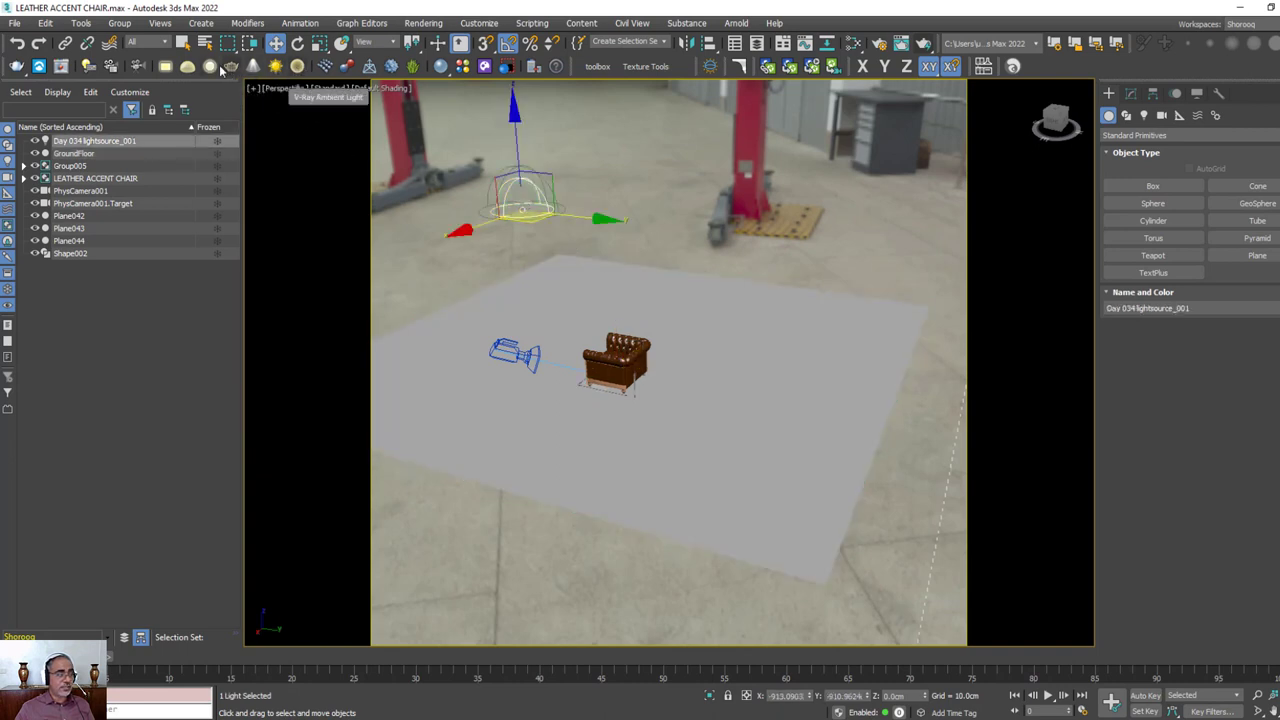
pyautogui.click(1131, 93)
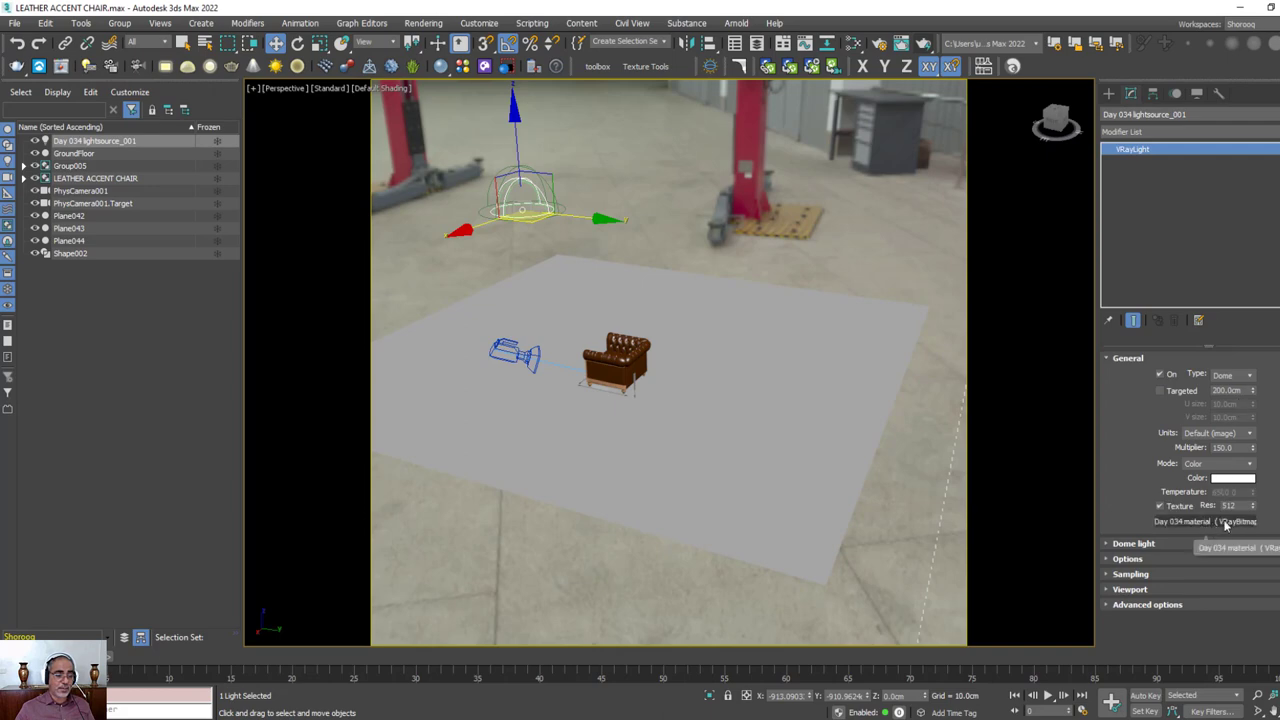
# Reselect the leather chair, frame it with Z, and orbit around it
pyautogui.moveTo(700, 400)
pyautogui.keyDown('alt'); pyautogui.mouseDown(button='middle')
pyautogui.moveTo(751, 363)
pyautogui.moveTo(757, 374)
pyautogui.mouseUp(button='middle'); pyautogui.keyUp('alt')
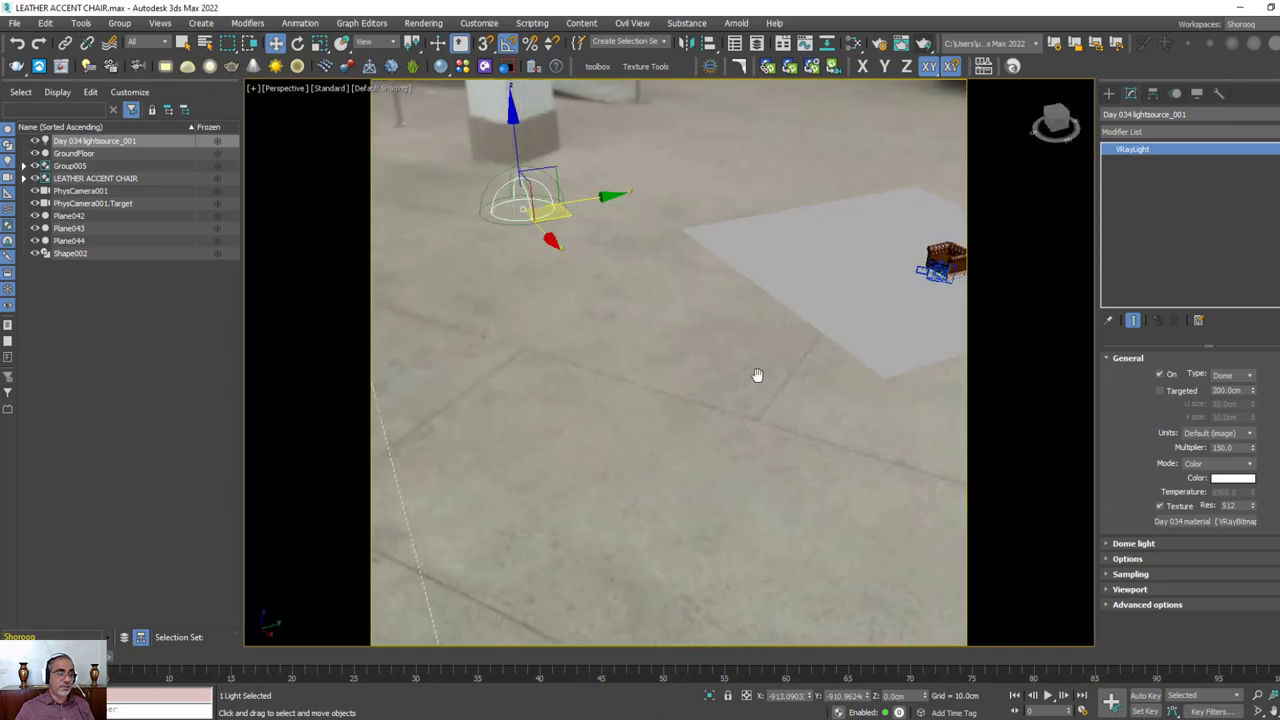
pyautogui.scroll(-3, 757, 374)
pyautogui.scroll(3, 700, 300)
pyautogui.click(690, 330)
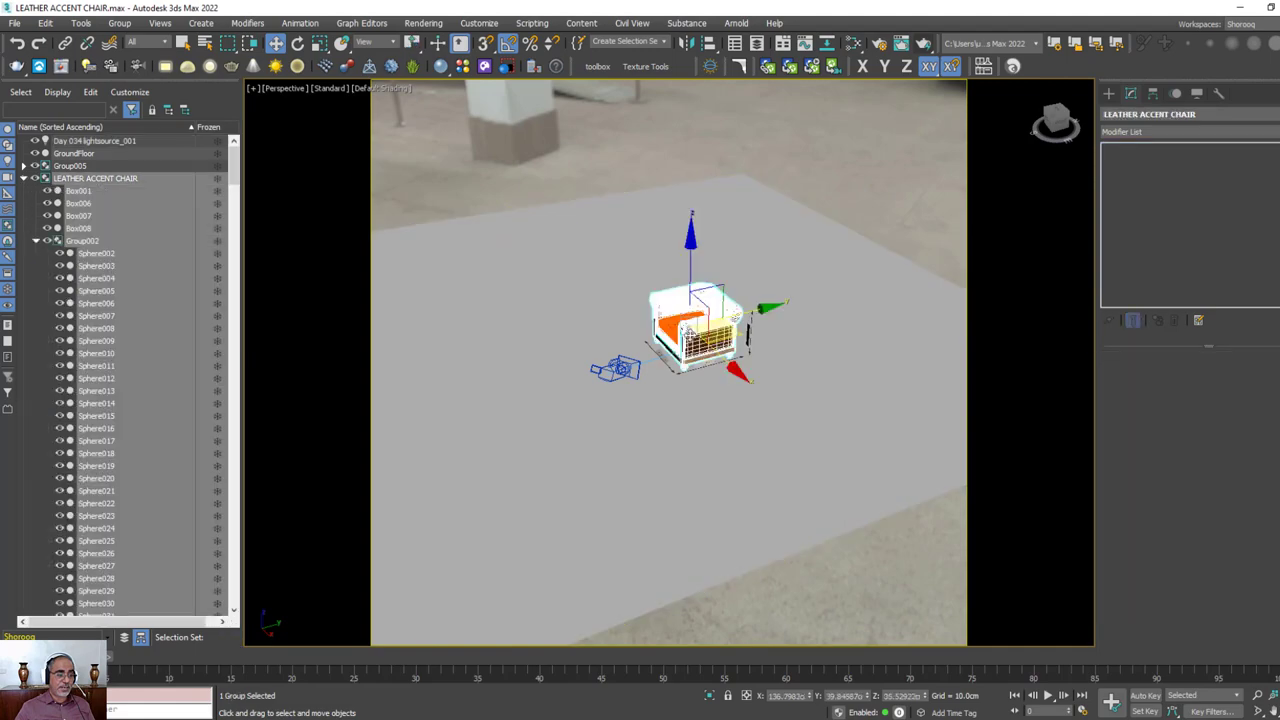
pyautogui.press('z')
pyautogui.keyDown('alt'); pyautogui.moveTo(738, 331); pyautogui.dragTo(660, 324, button='middle'); pyautogui.keyUp('alt')
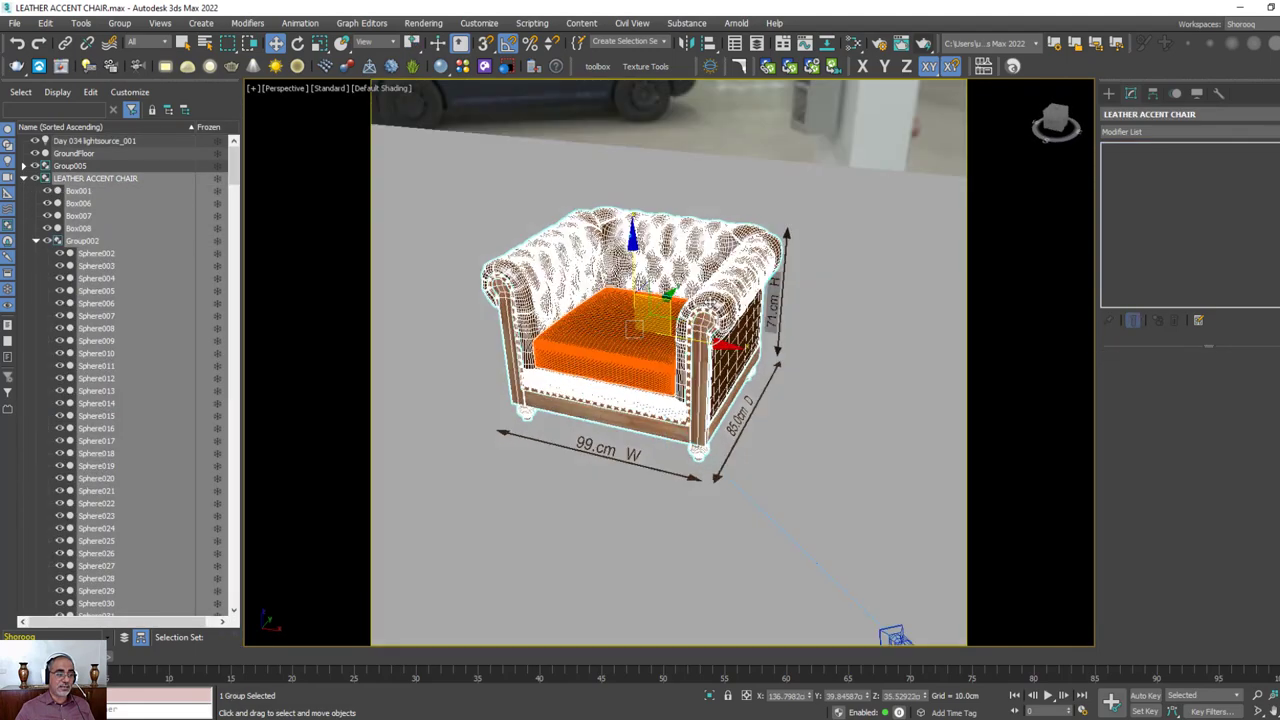
pyautogui.scroll(-2, 662, 321)
pyautogui.scroll(-2, 680, 326)
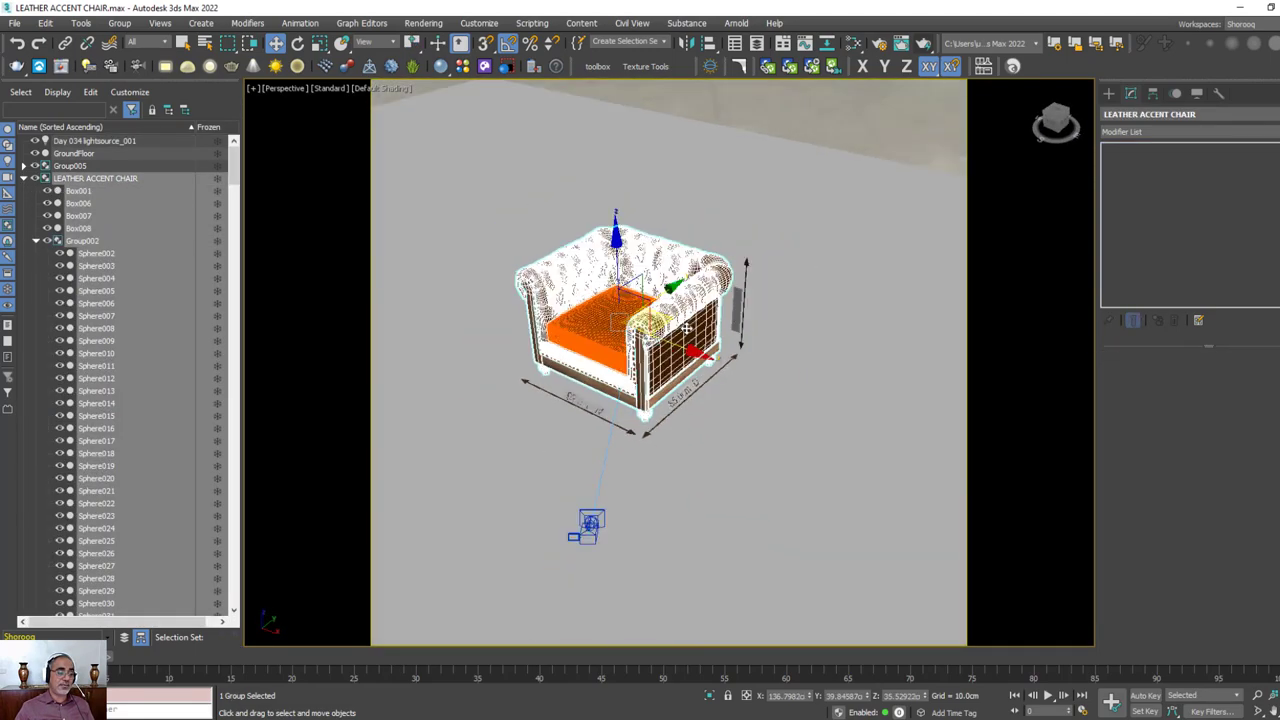
# Select the GroundFloor plane and open the Slate Material Editor with room to work
pyautogui.click(713, 166)
pyautogui.rightClick(713, 167)
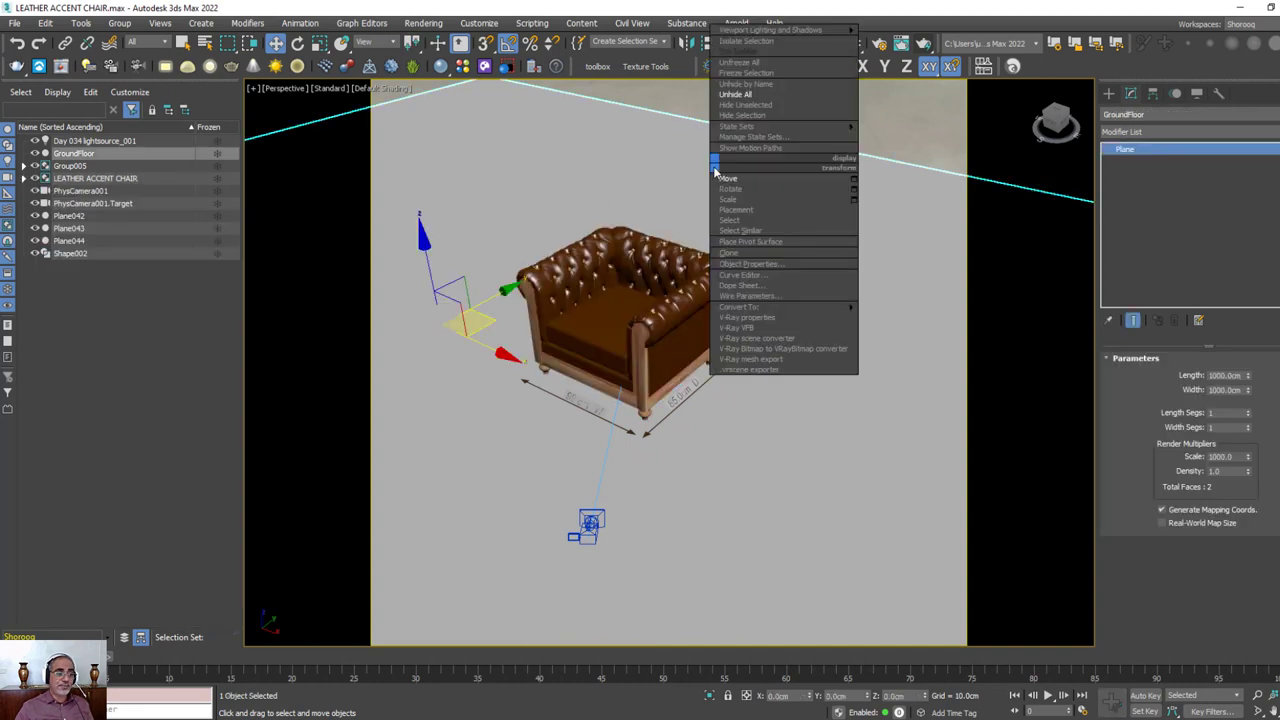
pyautogui.click(679, 100)
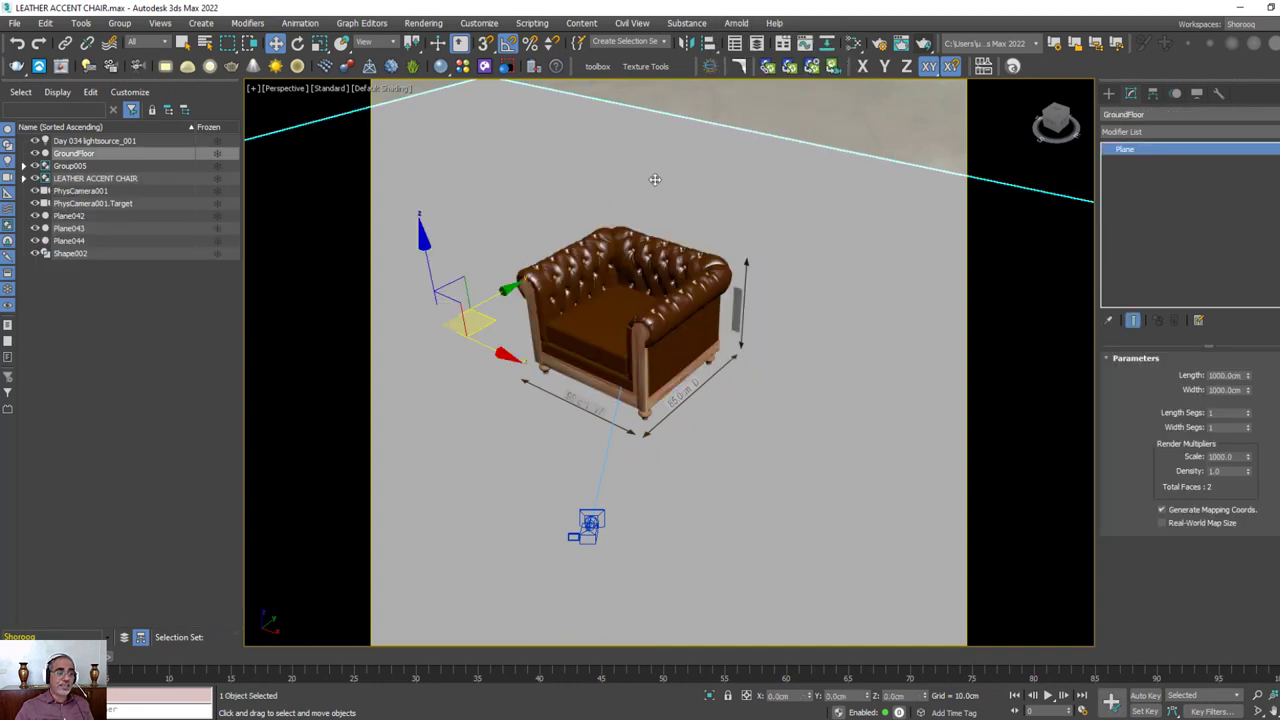
pyautogui.scroll(2, 671, 214)
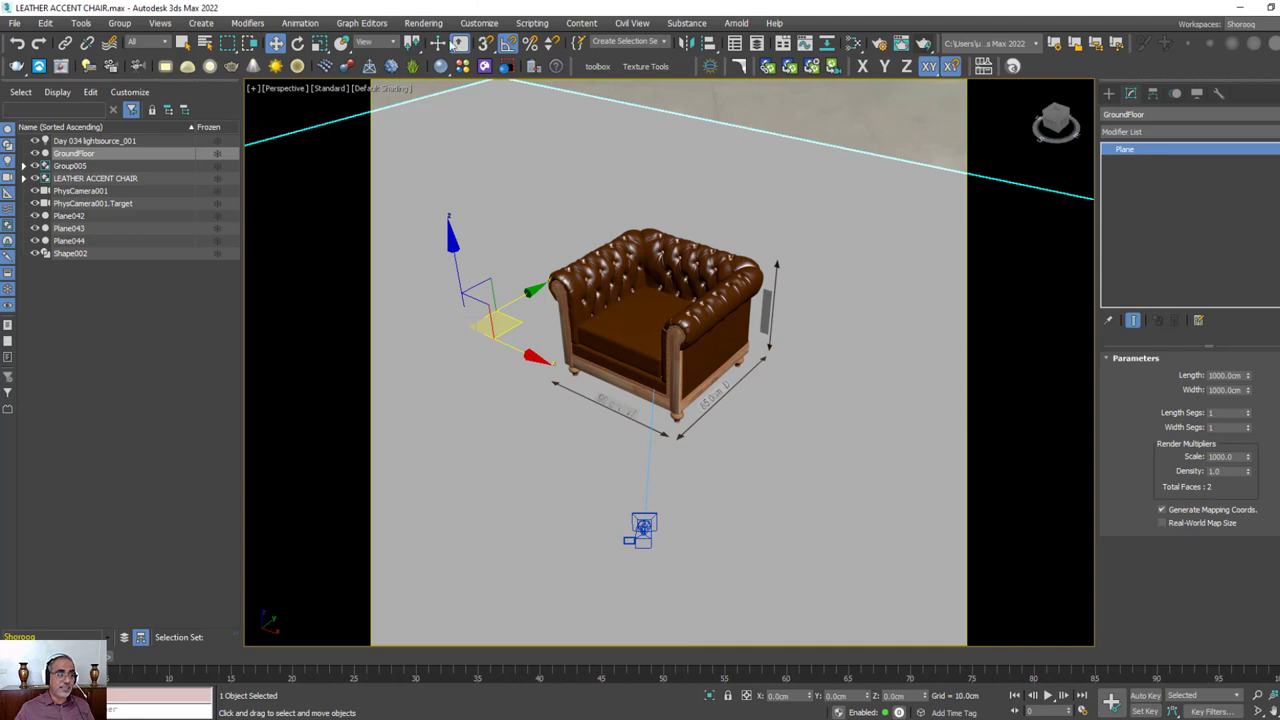
pyautogui.click(443, 66)
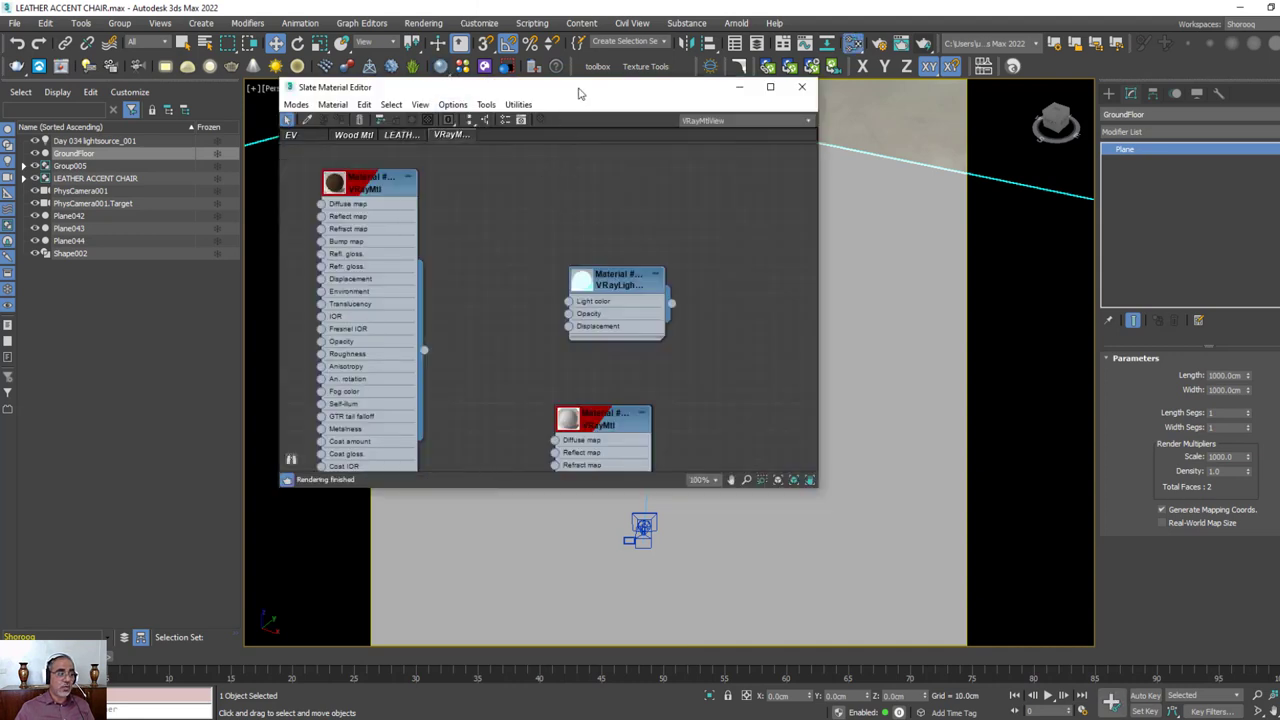
pyautogui.moveTo(580, 88); pyautogui.dragTo(872, 82)
pyautogui.moveTo(771, 200); pyautogui.dragTo(960, 270, button='middle')
# Assign a new VRayMtl to the floor with white Reflect and 0.8 glossiness
pyautogui.rightClick(657, 195)
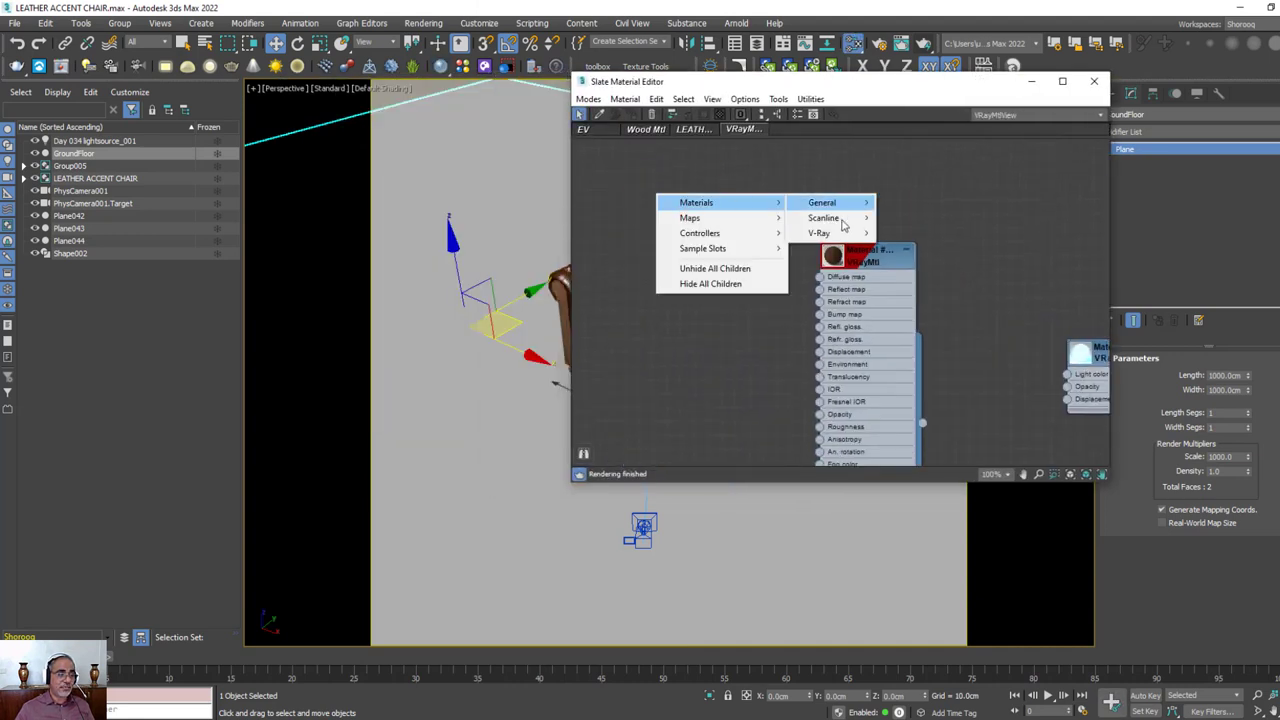
pyautogui.moveTo(820, 233)
pyautogui.click(932, 414)
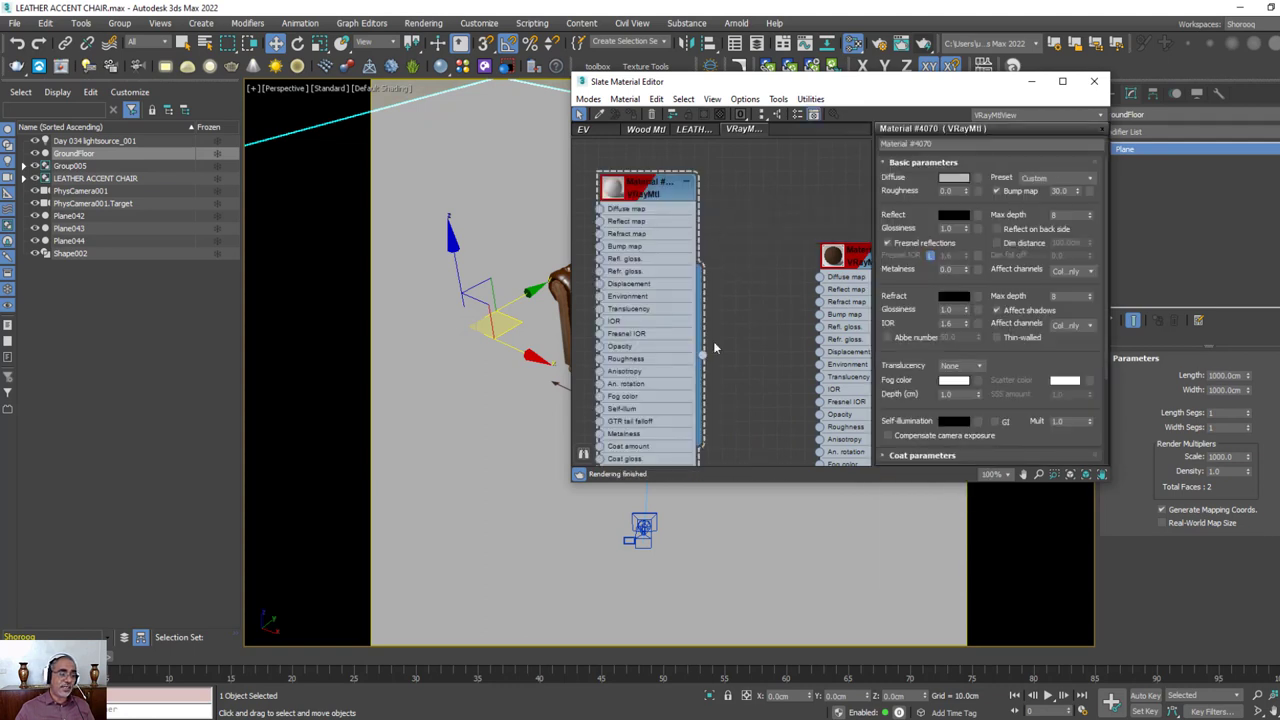
pyautogui.moveTo(714, 348); pyautogui.dragTo(505, 186)
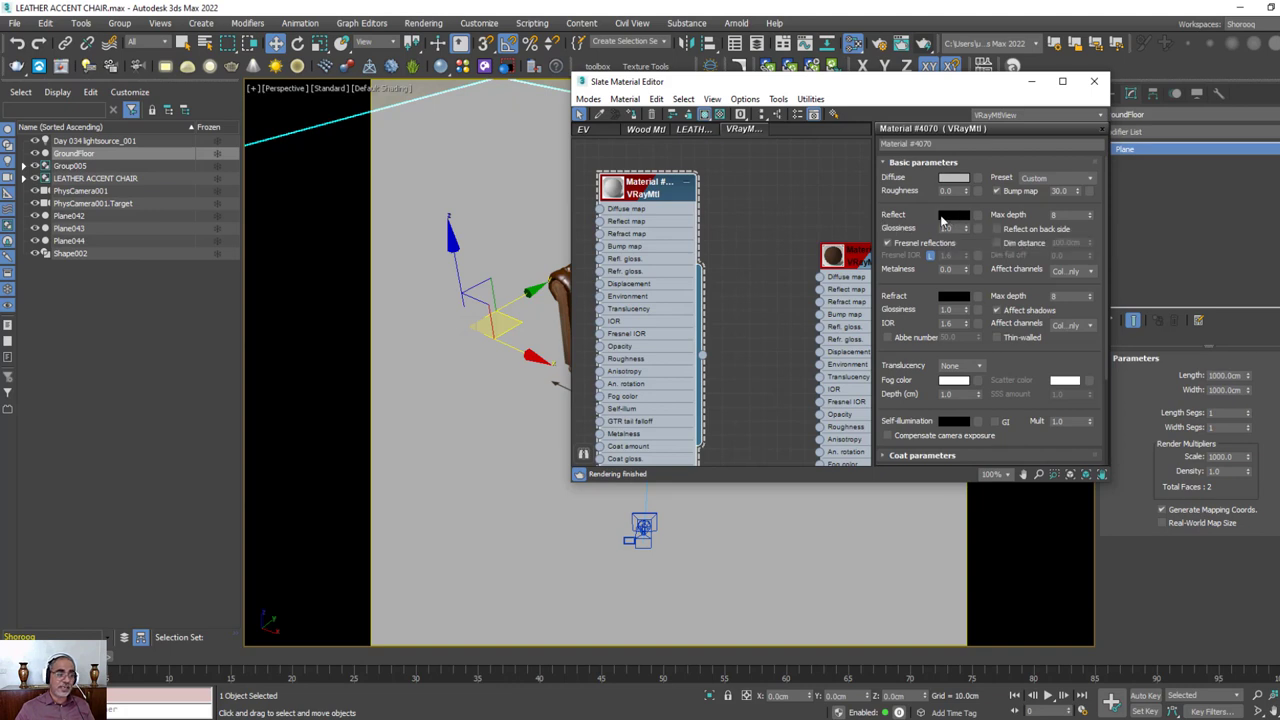
pyautogui.click(945, 216)
pyautogui.moveTo(526, 166); pyautogui.dragTo(536, 161)
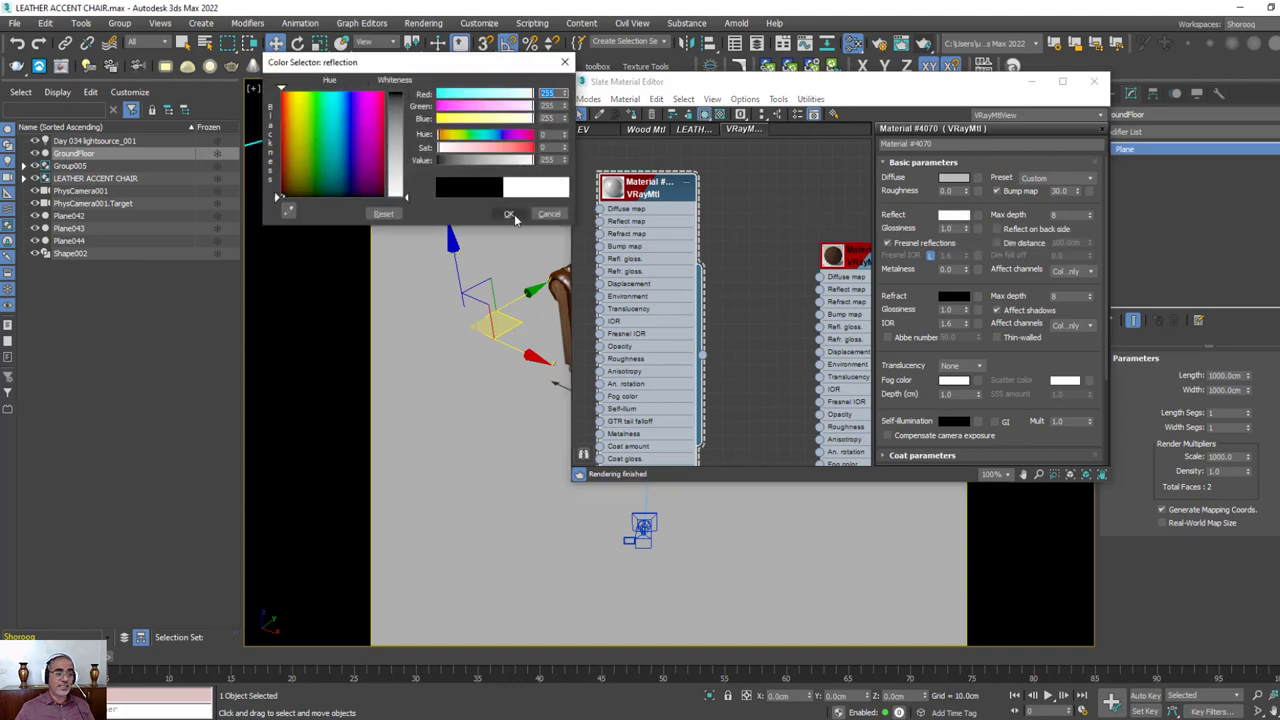
pyautogui.click(508, 213)
pyautogui.click(955, 229)
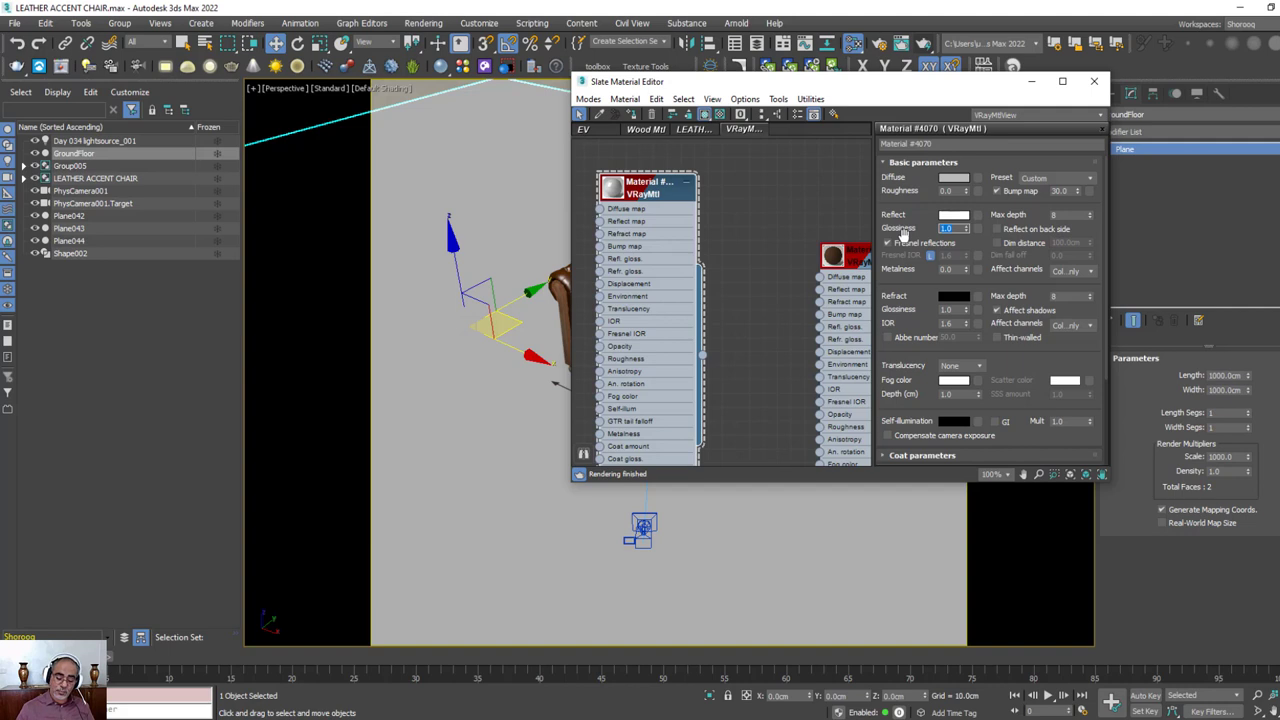
pyautogui.write('0.8')
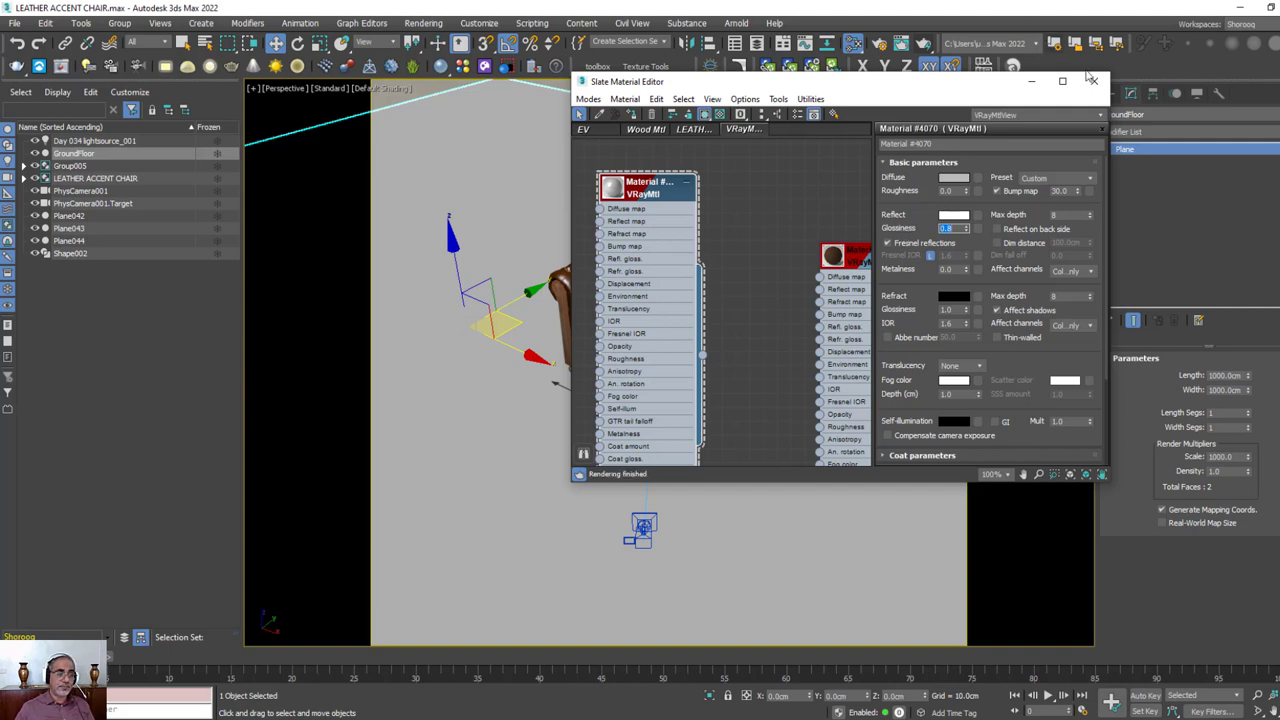
pyautogui.click(1093, 80)
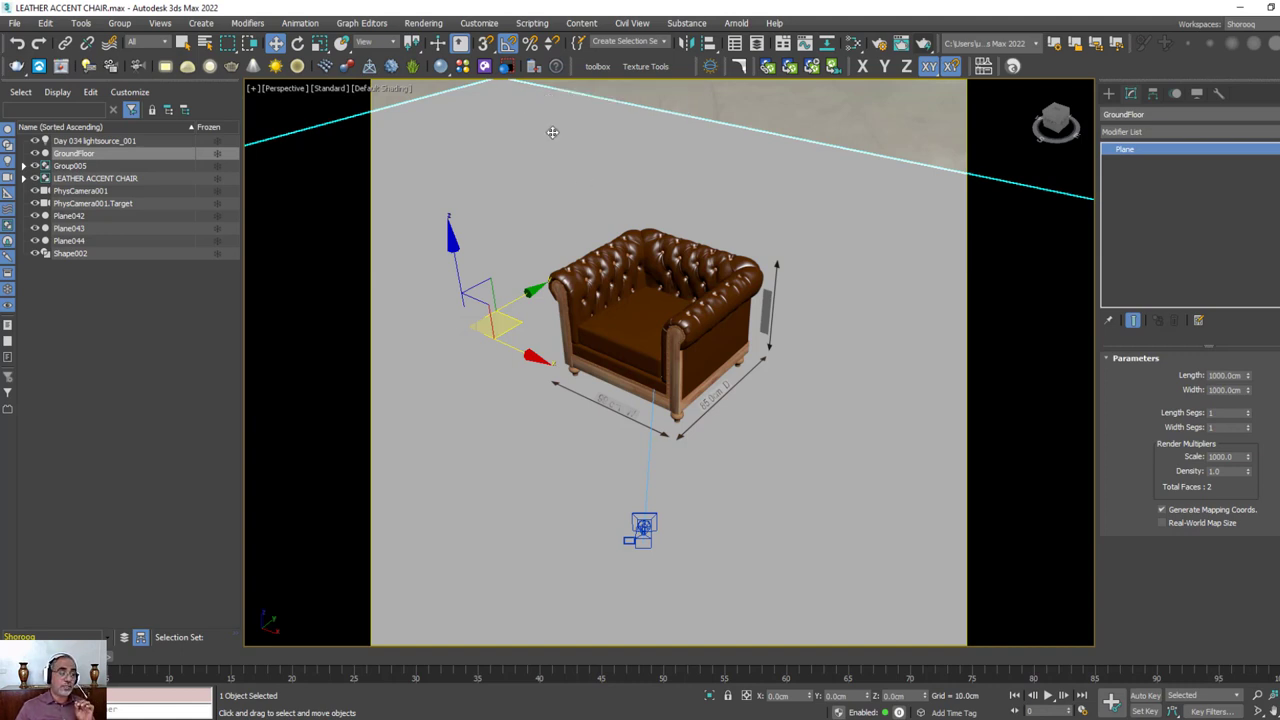
# In the floor's V-Ray properties, enable Matte object, Shadows and Affect alpha with alpha contribution -1
pyautogui.rightClick(603, 136)
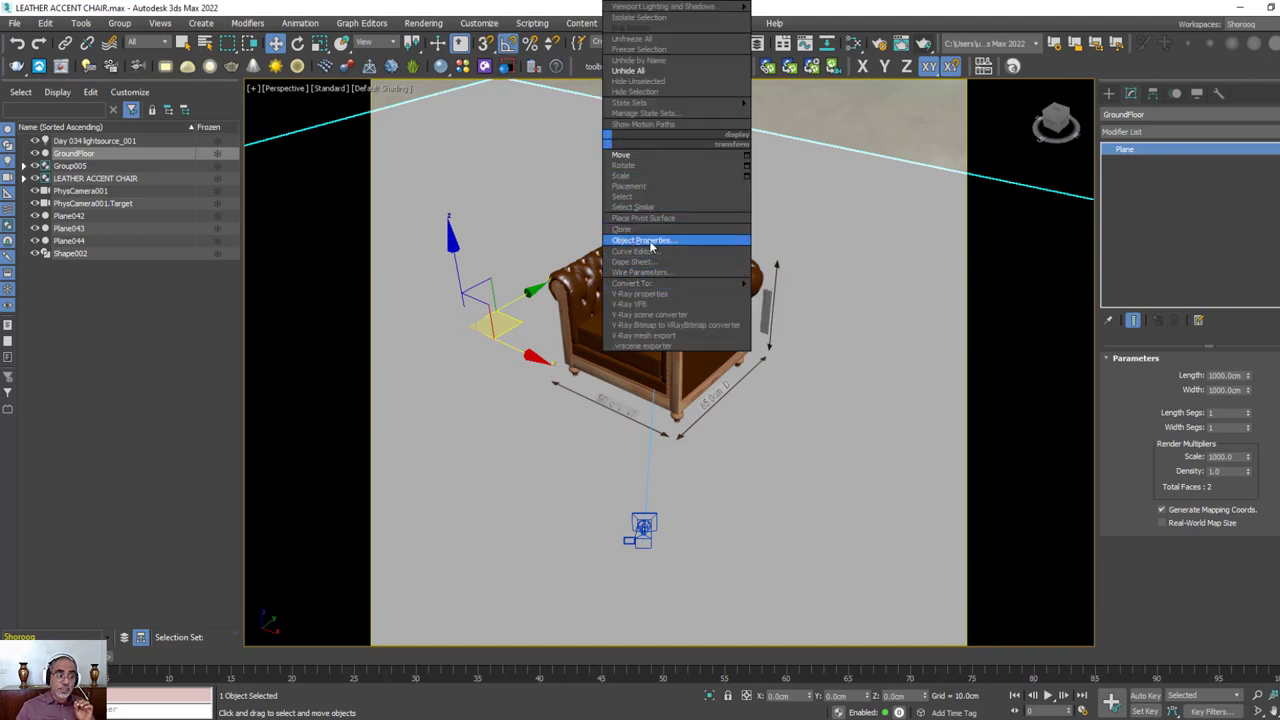
pyautogui.click(642, 295)
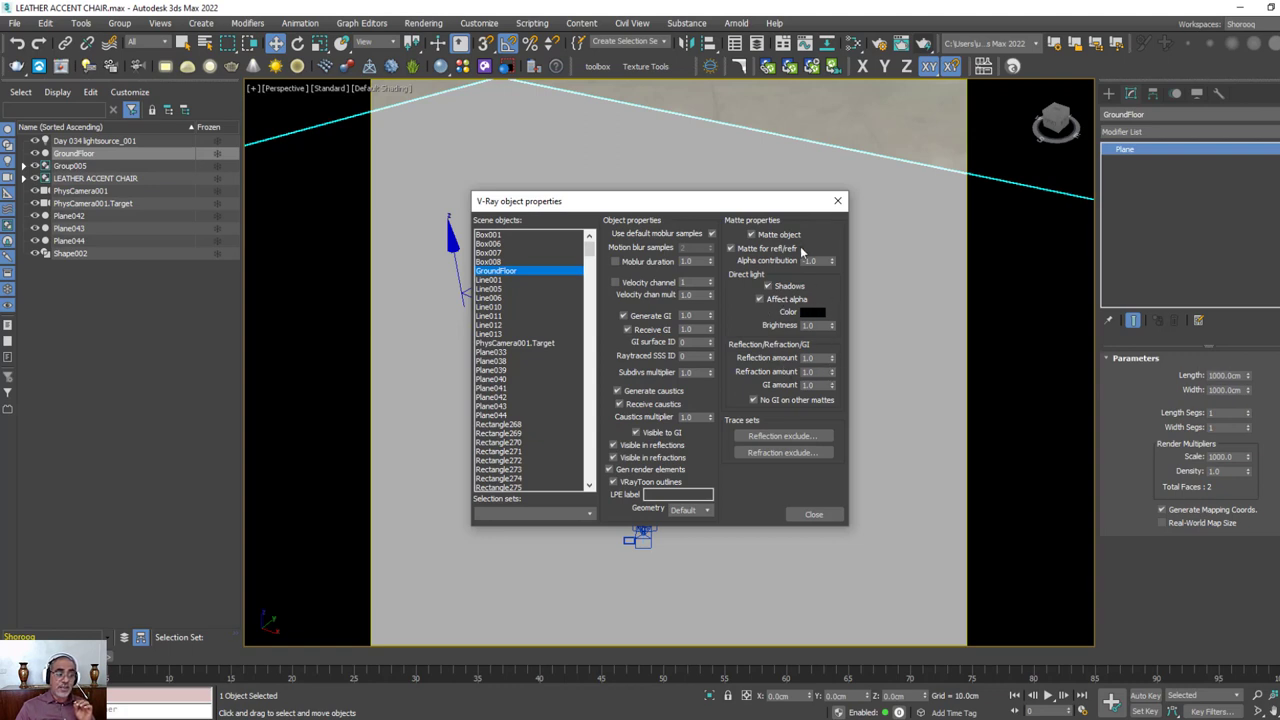
pyautogui.click(837, 201)
pyautogui.rightClick(680, 168)
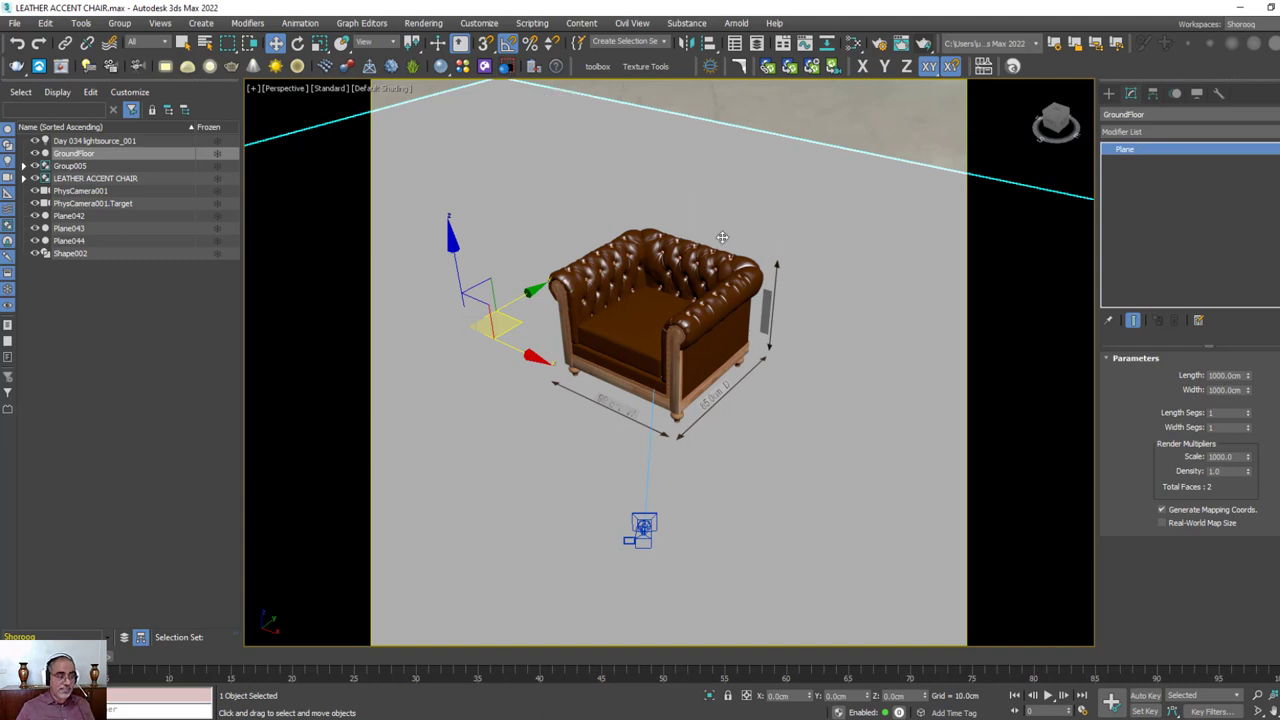
# Switch the viewport to PhysCamera001 and nudge the chair framing slightly
pyautogui.press('c')
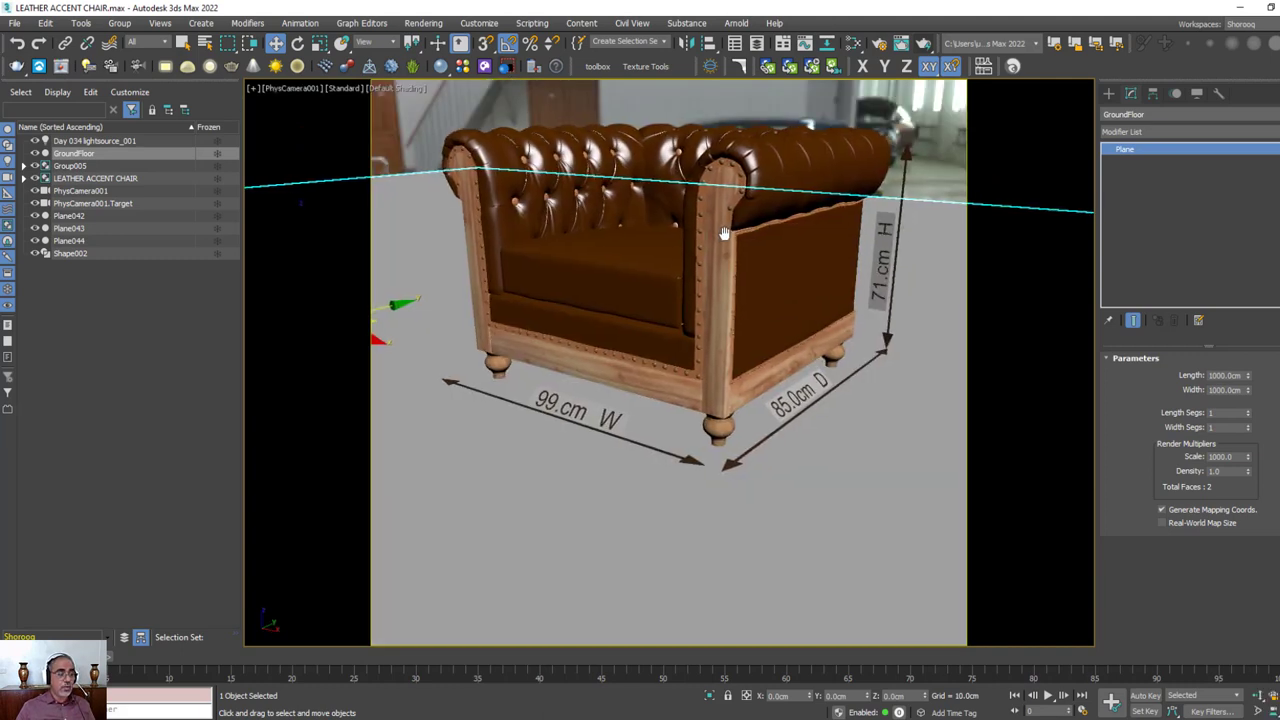
pyautogui.moveTo(724, 233); pyautogui.dragTo(724, 234, button='middle')
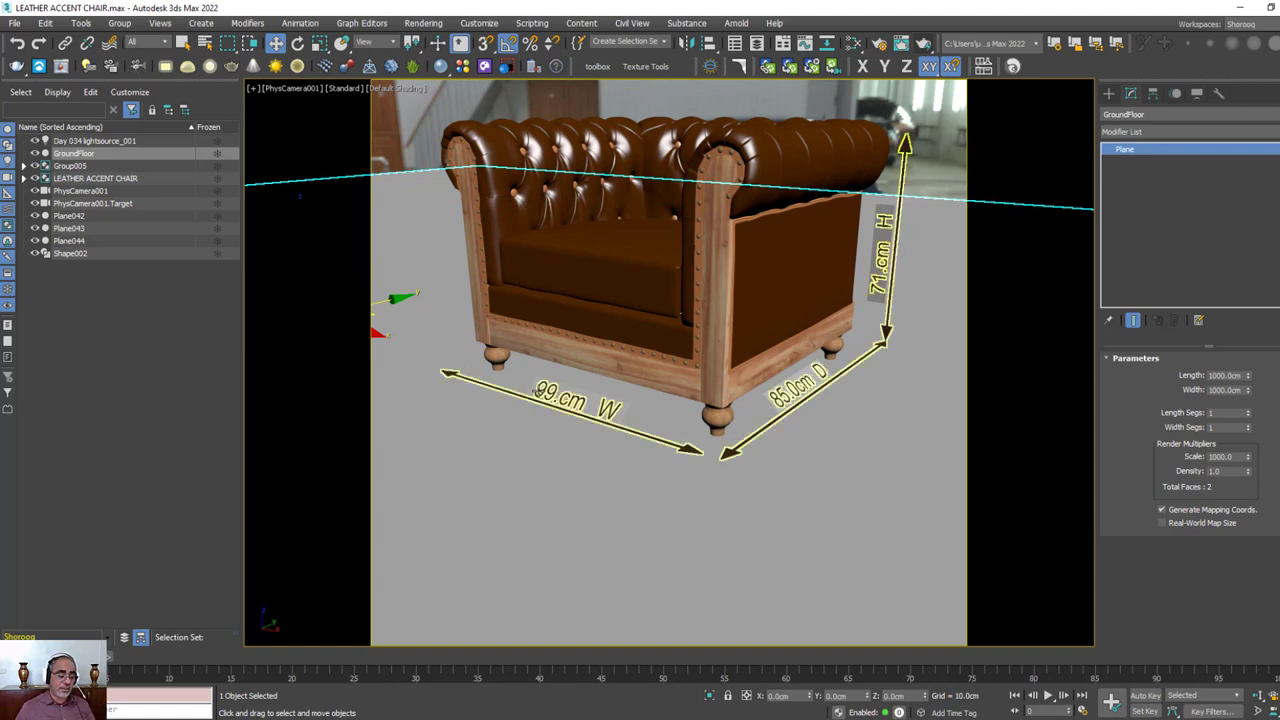
pyautogui.moveTo(818, 676)
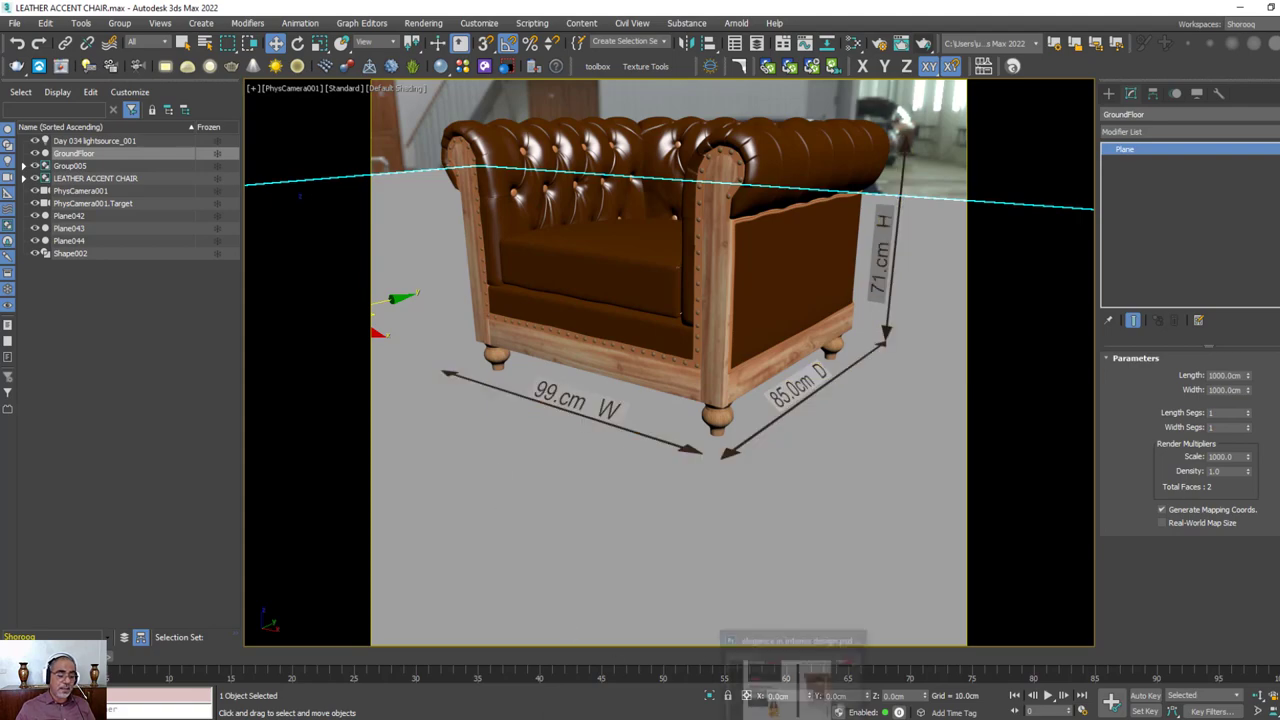
pyautogui.click(805, 690)
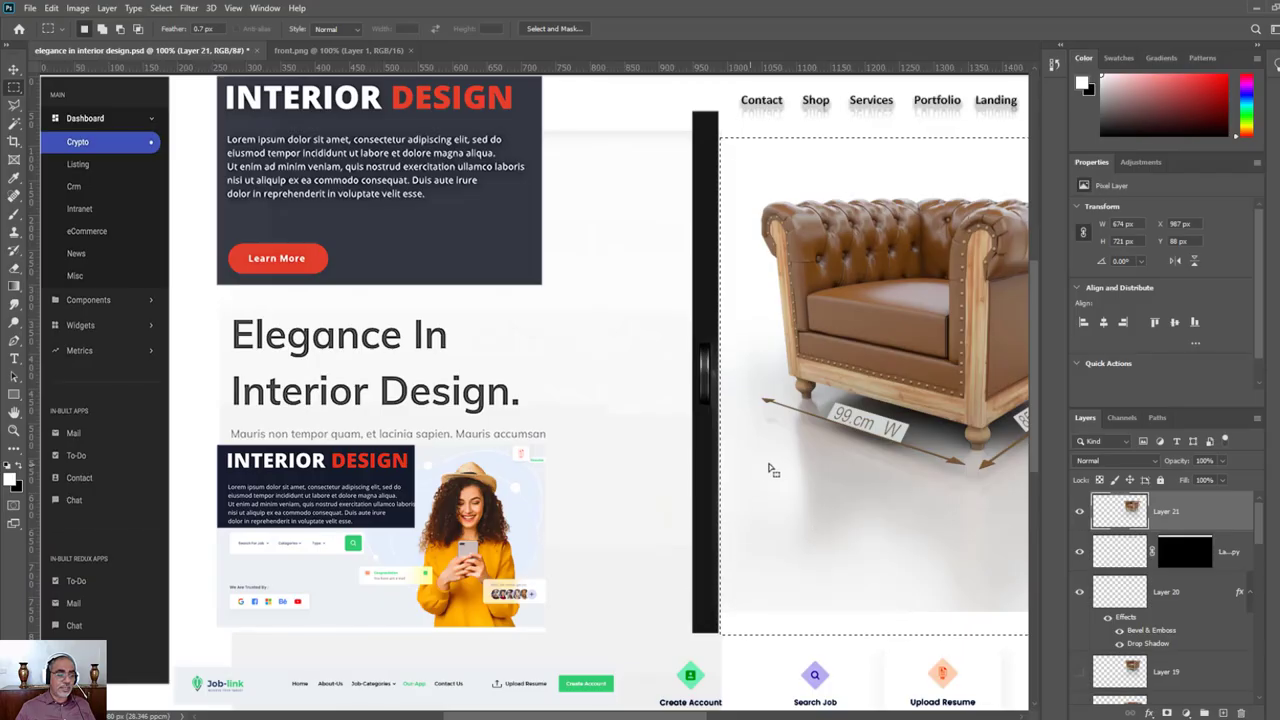
pyautogui.moveTo(789, 480)
pyautogui.mouseDown()
pyautogui.moveTo(514, 481)
pyautogui.moveTo(450, 398)
pyautogui.mouseUp()
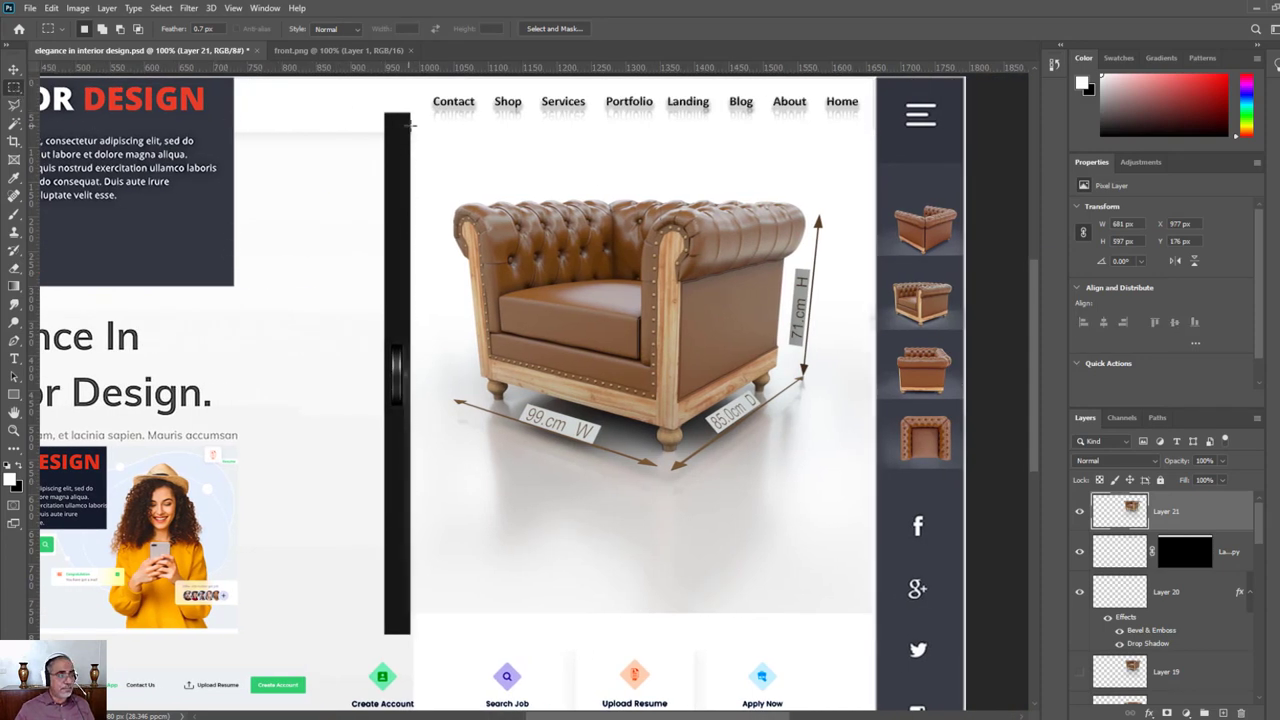
pyautogui.moveTo(410, 120)
pyautogui.mouseDown()
pyautogui.moveTo(868, 612)
pyautogui.moveTo(876, 637)
pyautogui.mouseUp()
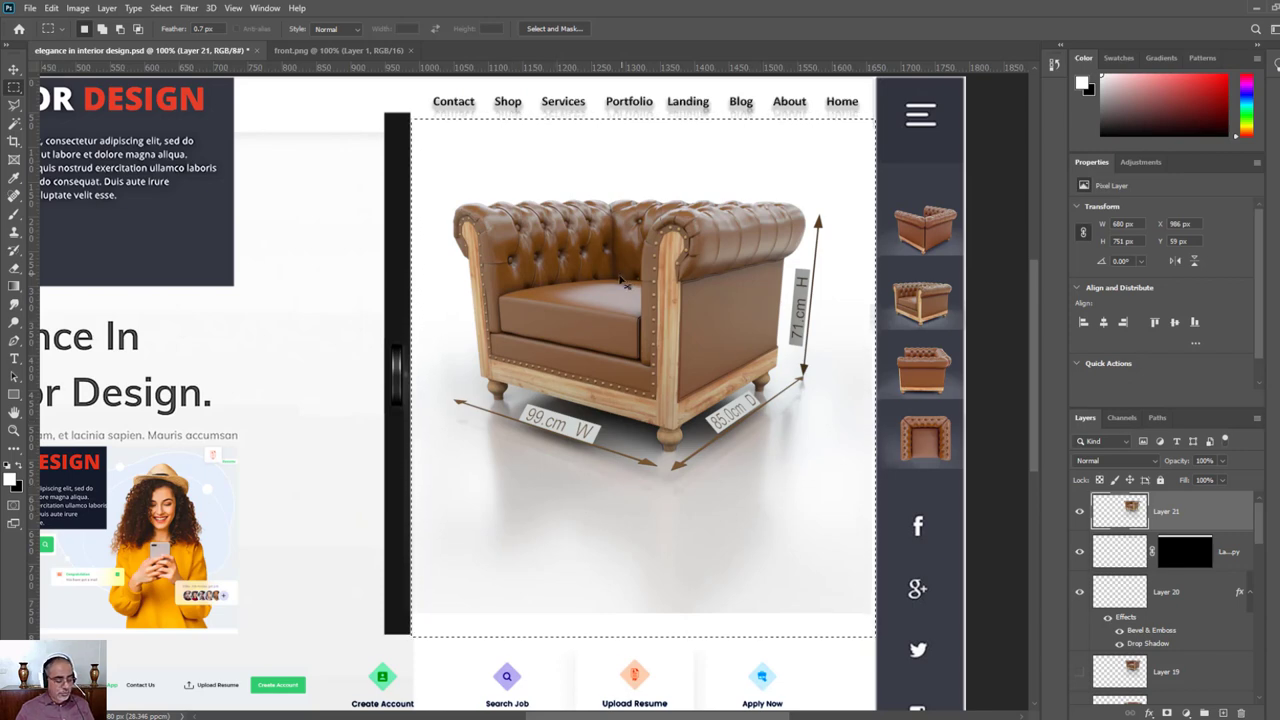
pyautogui.hotkey('ctrl', 'n')
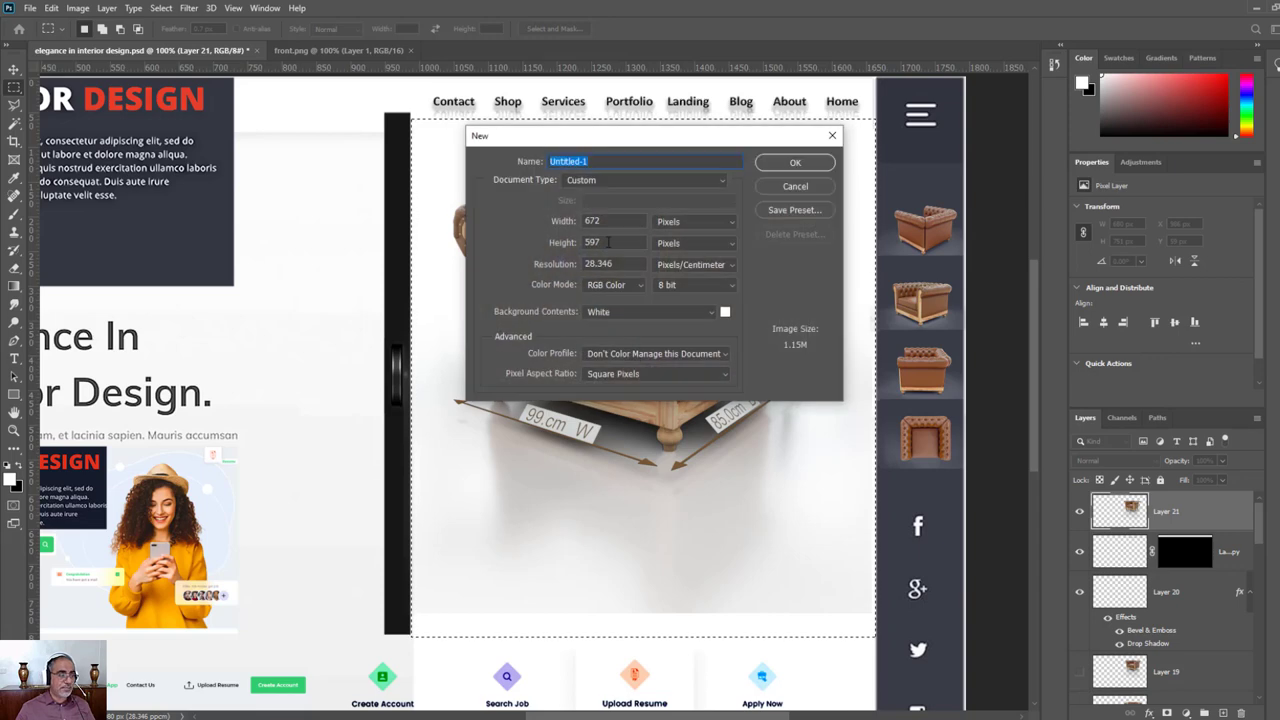
pyautogui.click(609, 222)
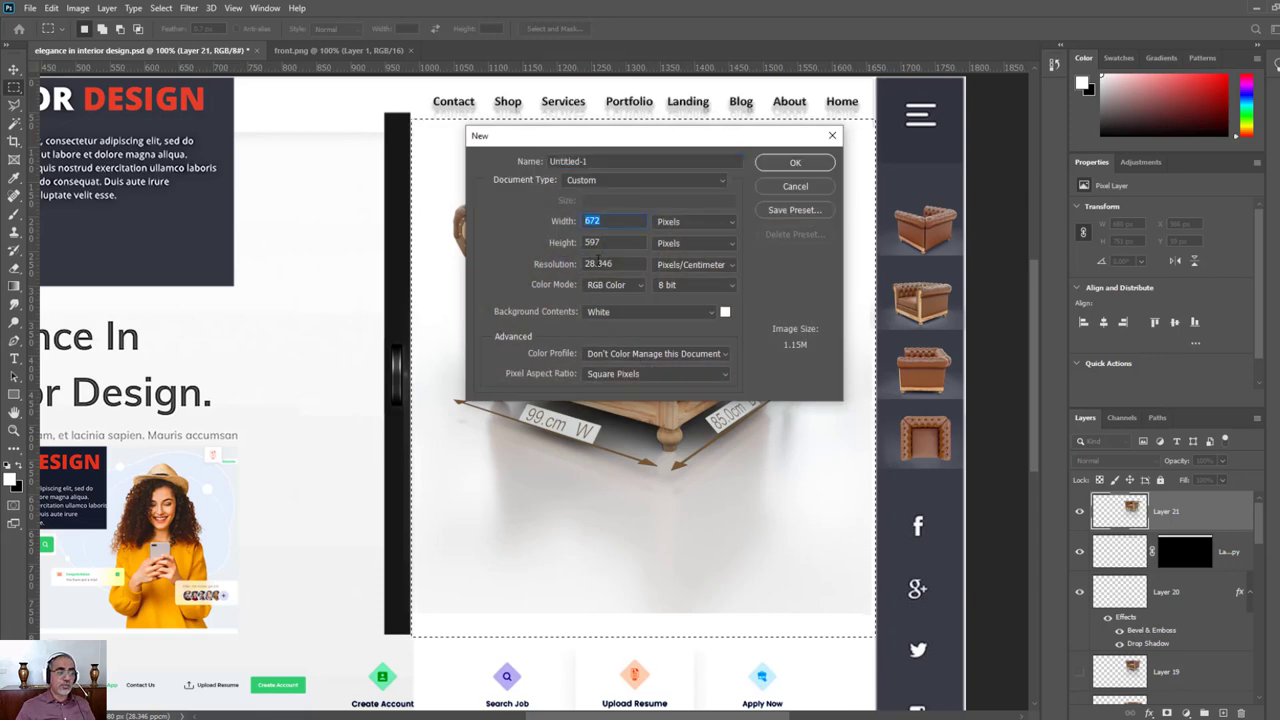
pyautogui.click(612, 243)
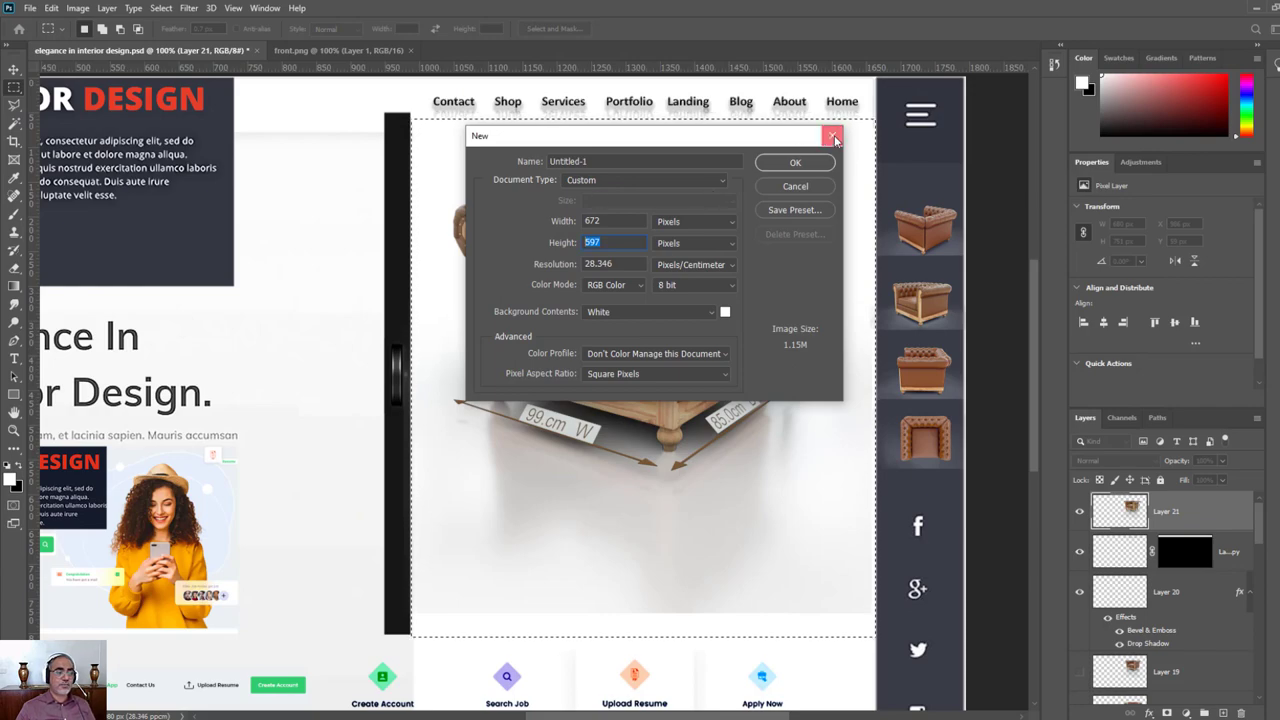
pyautogui.click(831, 135)
pyautogui.click(1256, 7)
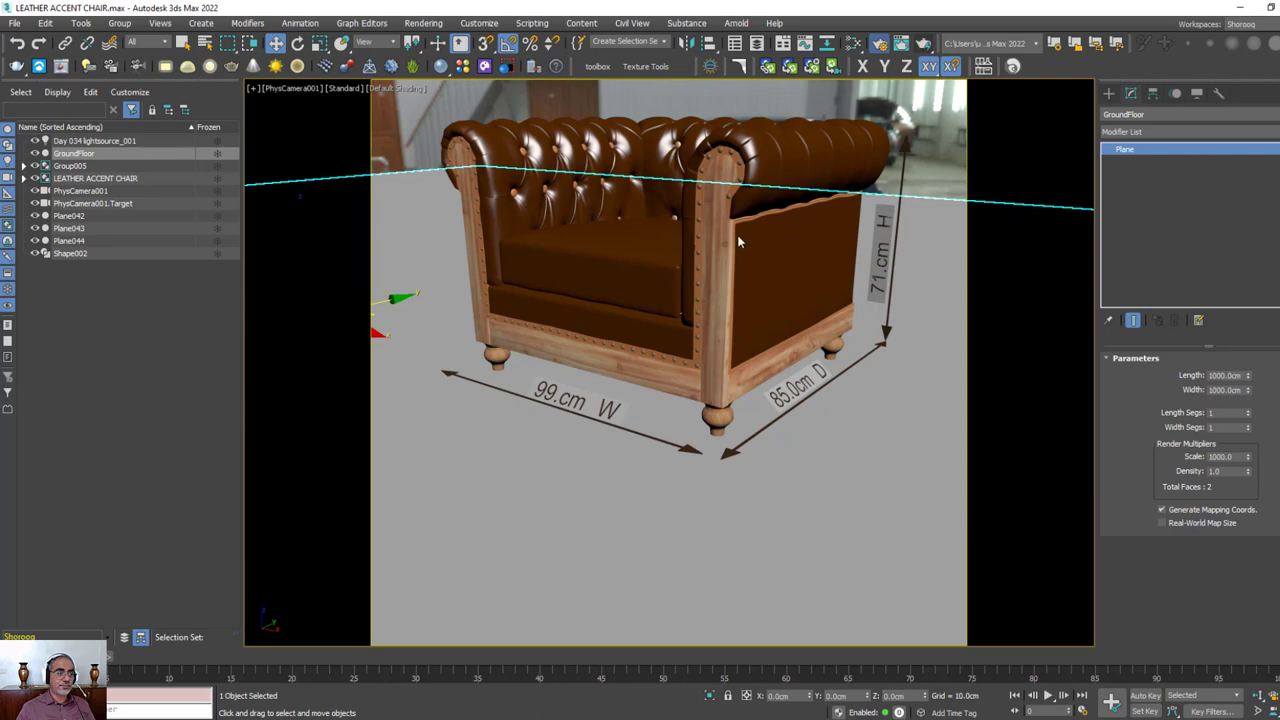
pyautogui.press('F10')
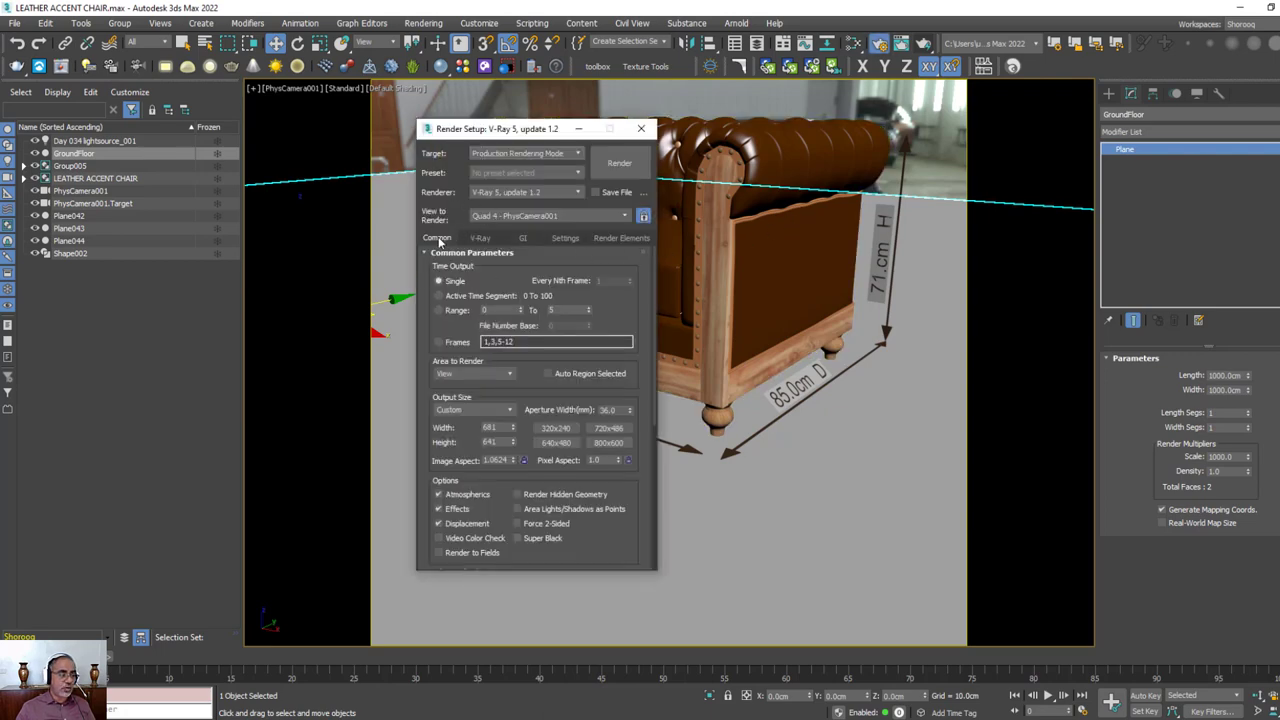
# Enter Width 700 and Height 600 in Render Setup's Common tab, then close it
pyautogui.doubleClick(499, 427)
pyautogui.write('700')
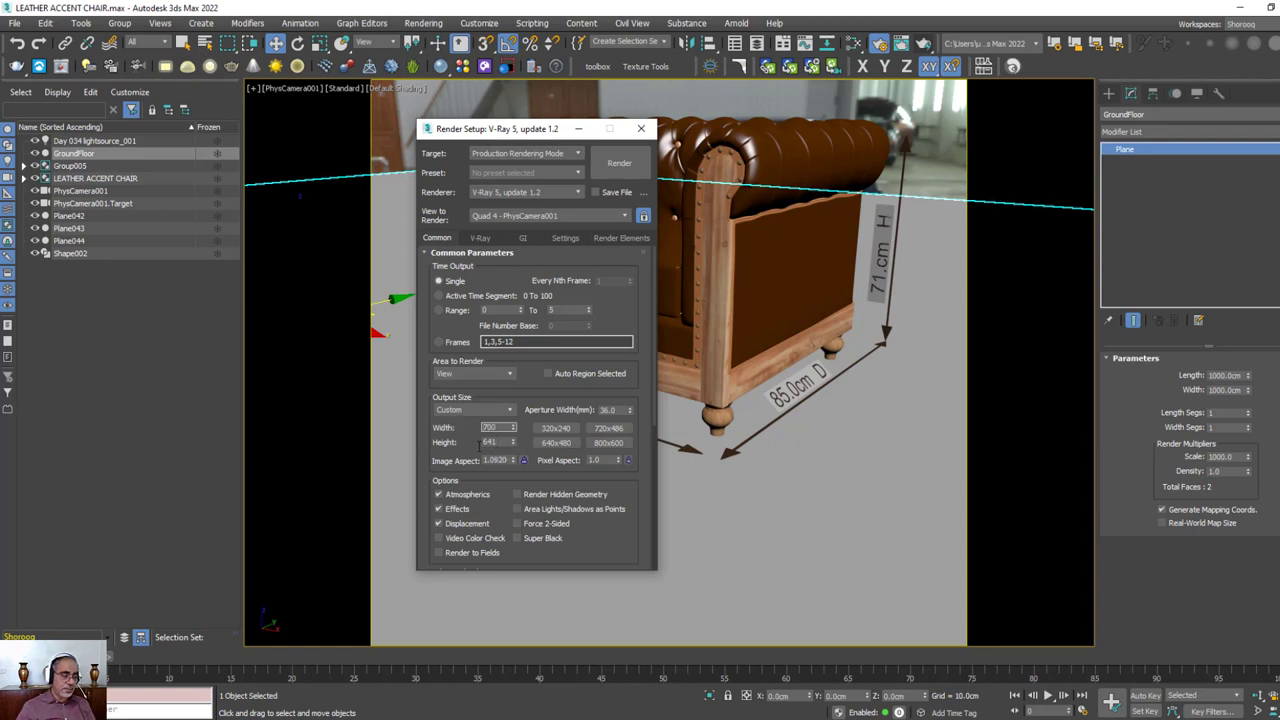
pyautogui.press('Tab')
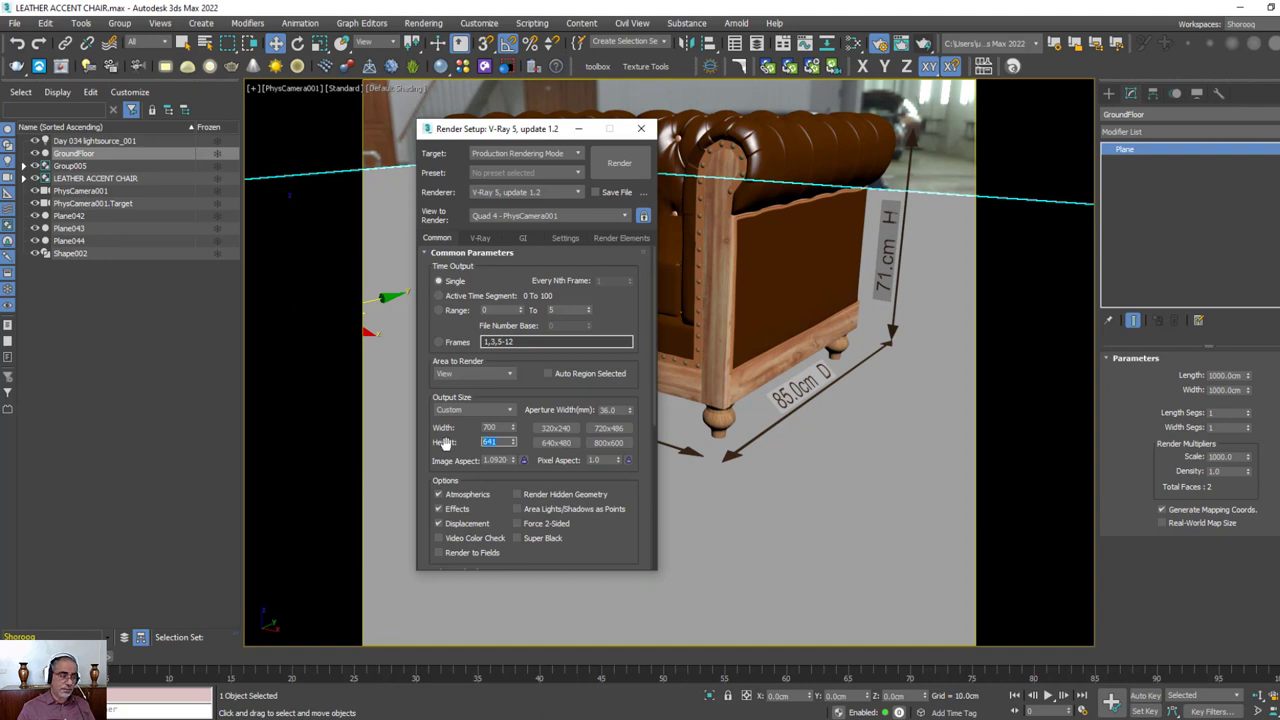
pyautogui.write('600')
pyautogui.press('Return')
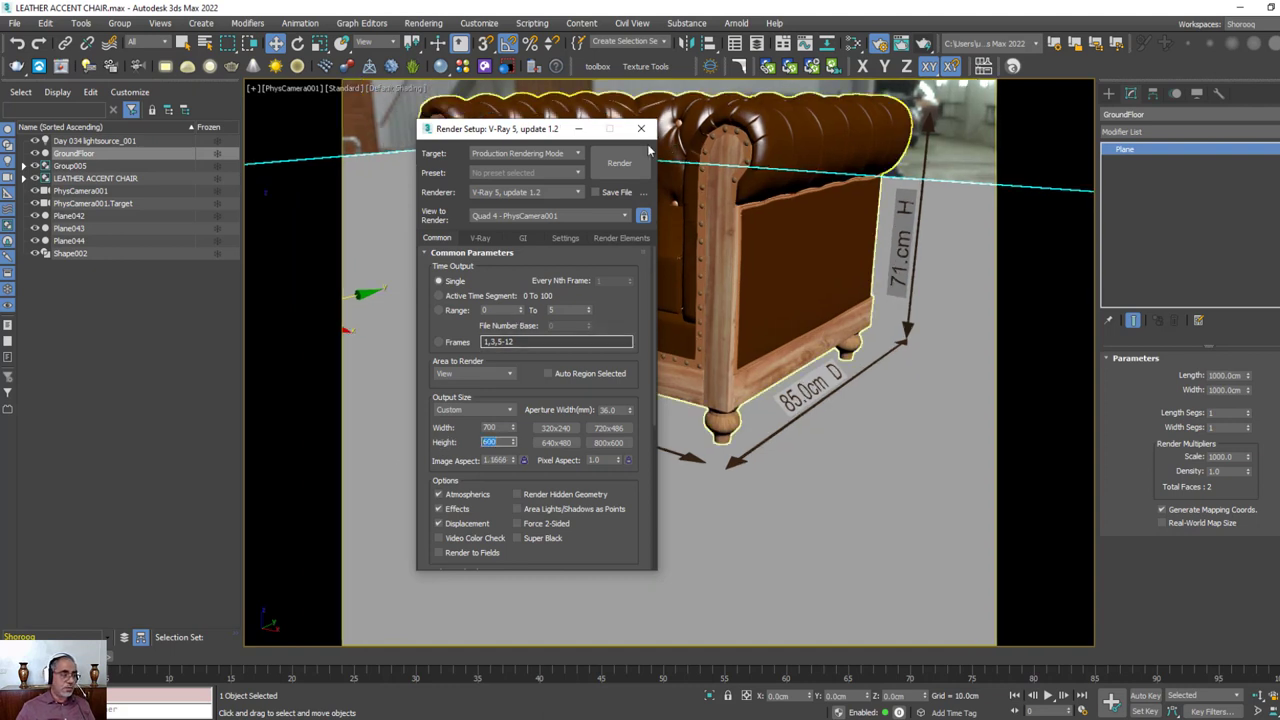
pyautogui.click(641, 128)
# Dolly PhysCamera001 back so the chair and dimension labels fit the frame, then resume selecting
pyautogui.click(1257, 705)
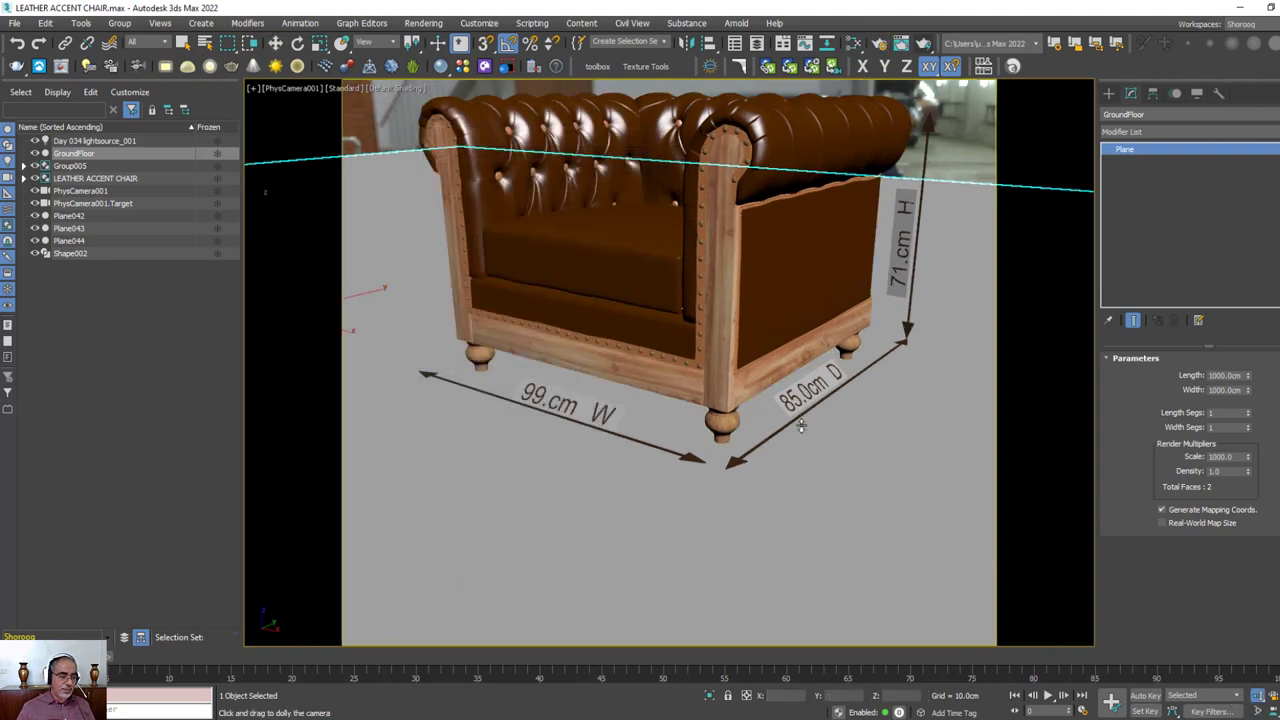
pyautogui.moveTo(801, 427); pyautogui.dragTo(786, 412)
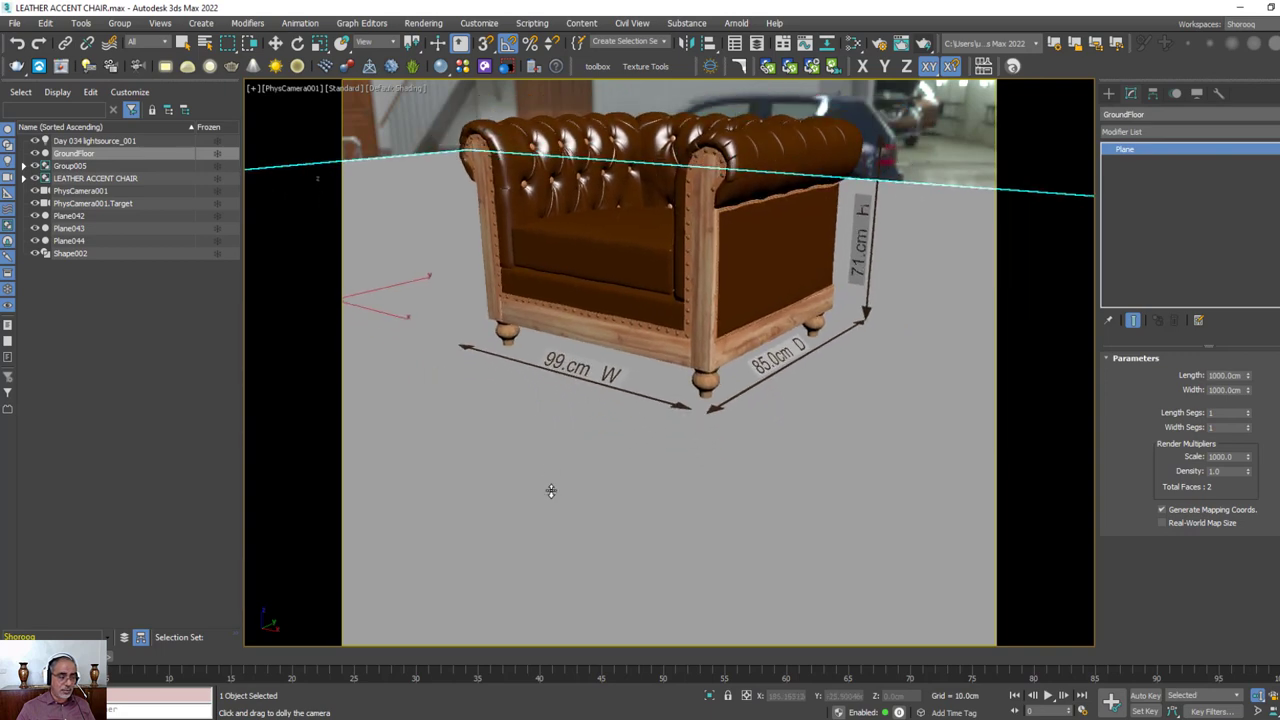
pyautogui.moveTo(674, 503); pyautogui.dragTo(650, 473)
pyautogui.press('w')
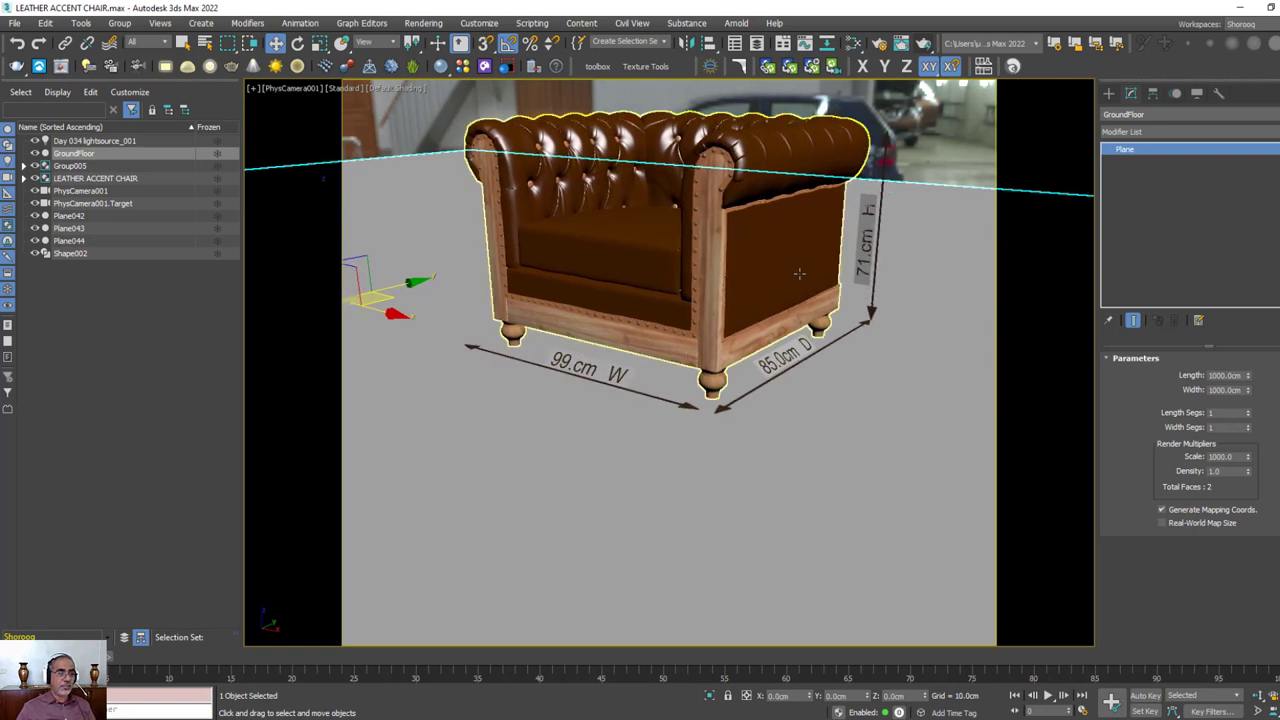
# Render the PhysCamera001 view and move the V-Ray Frame Buffer window higher
pyautogui.click(923, 44)
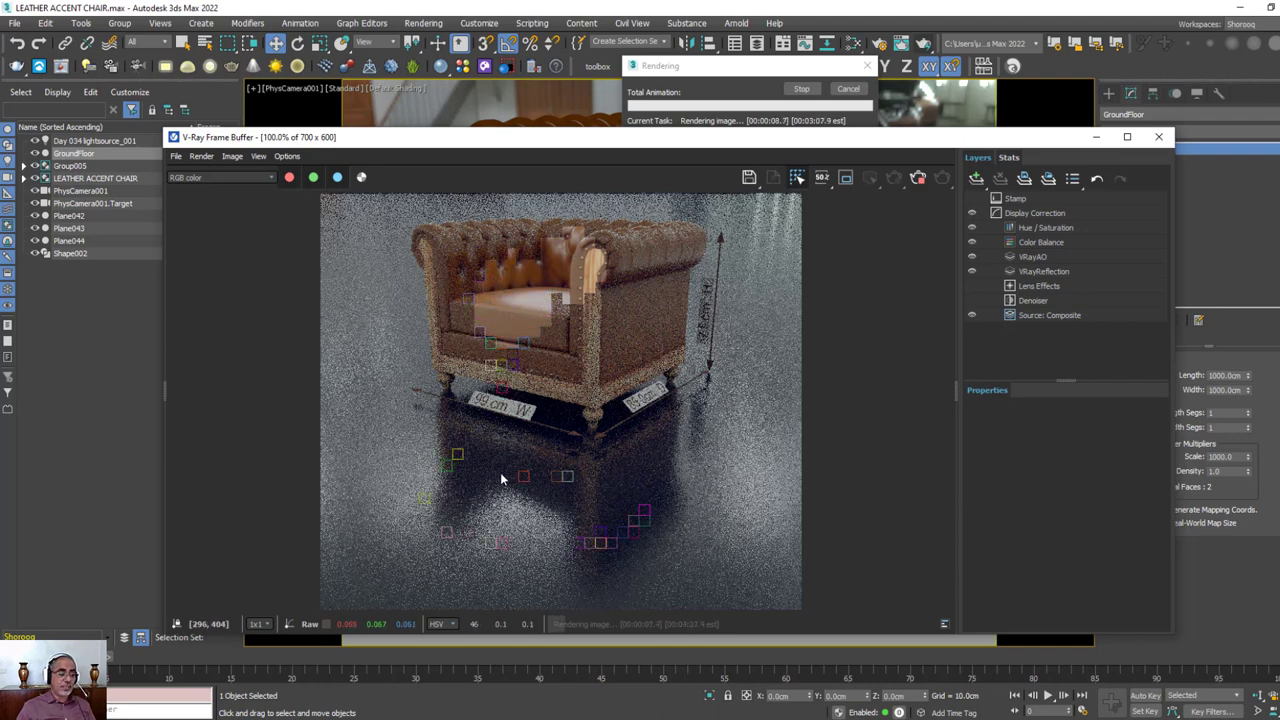
pyautogui.scroll(2, 527, 400)
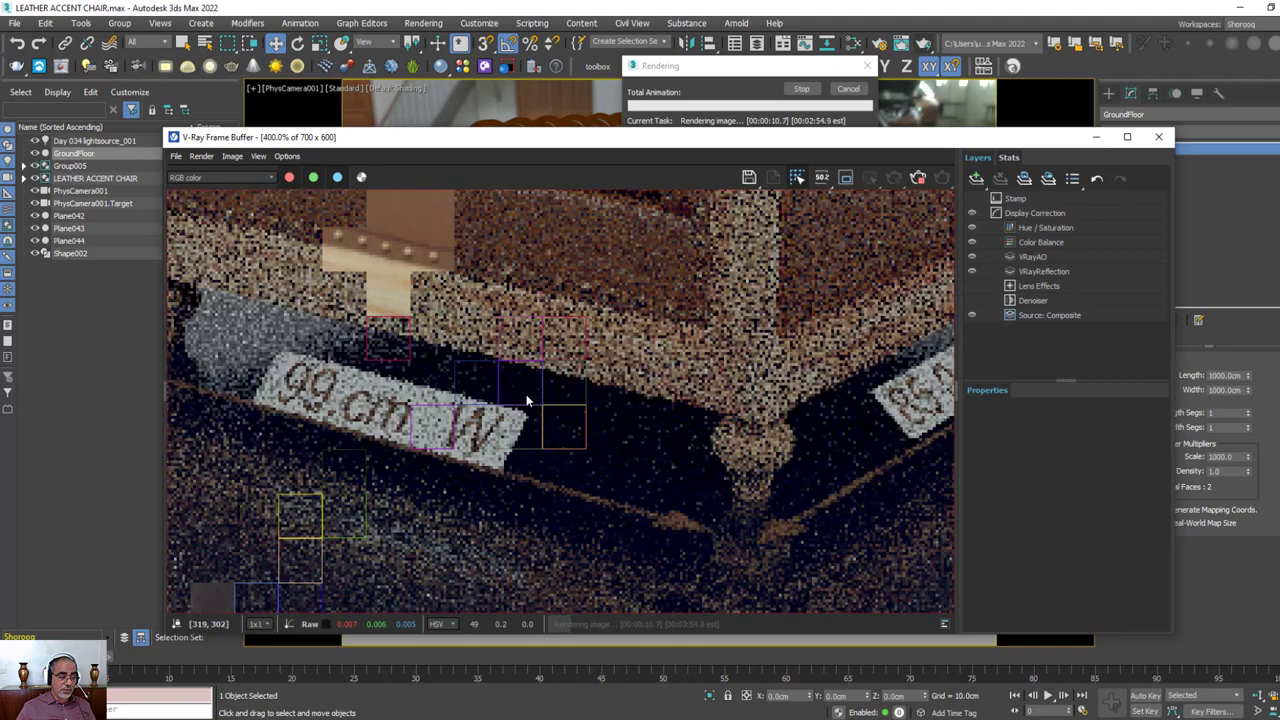
pyautogui.scroll(-2, 586, 420)
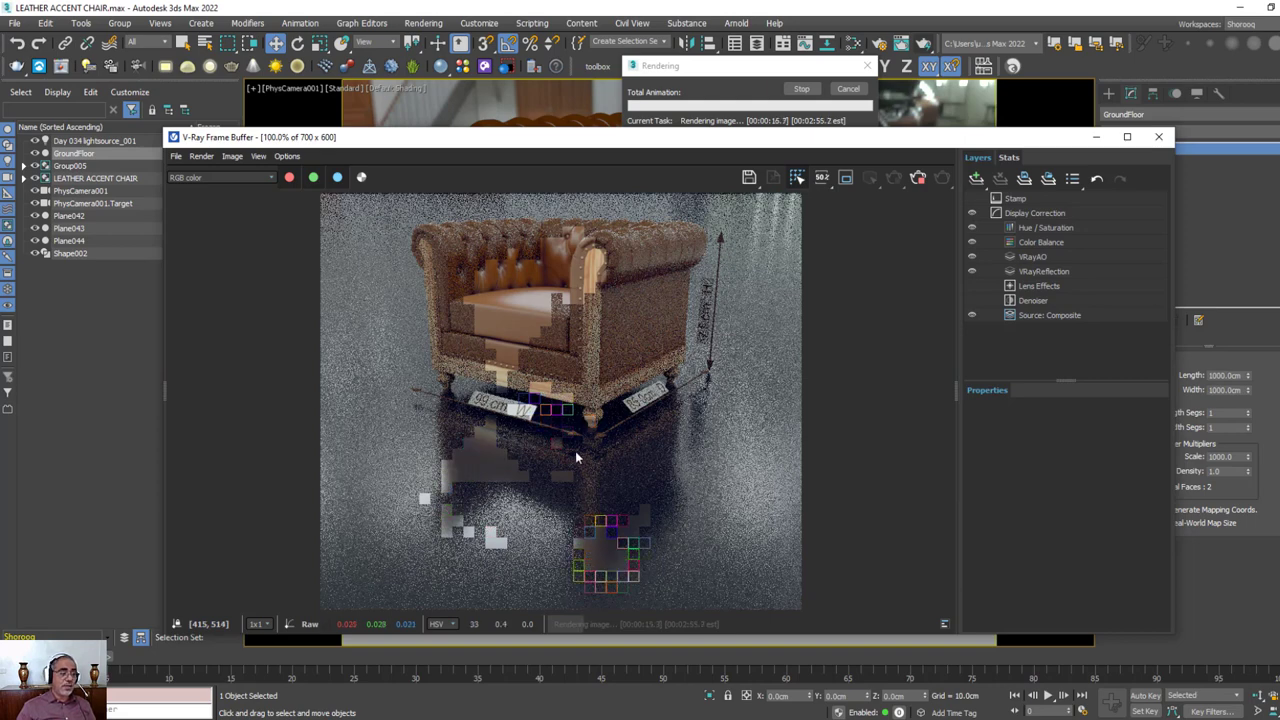
pyautogui.moveTo(567, 130); pyautogui.dragTo(567, 84)
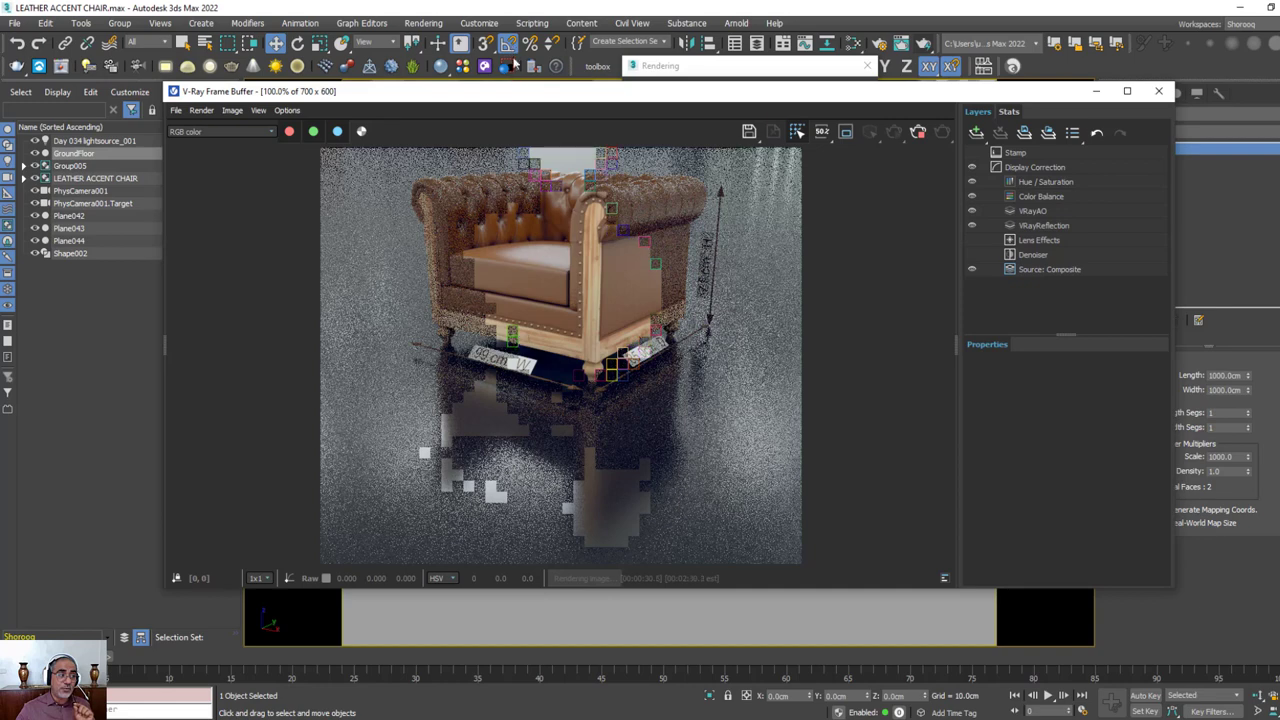
# Compare the render's Alpha and RGB color channels in the V-Ray Frame Buffer, during and after rendering
pyautogui.click(195, 131)
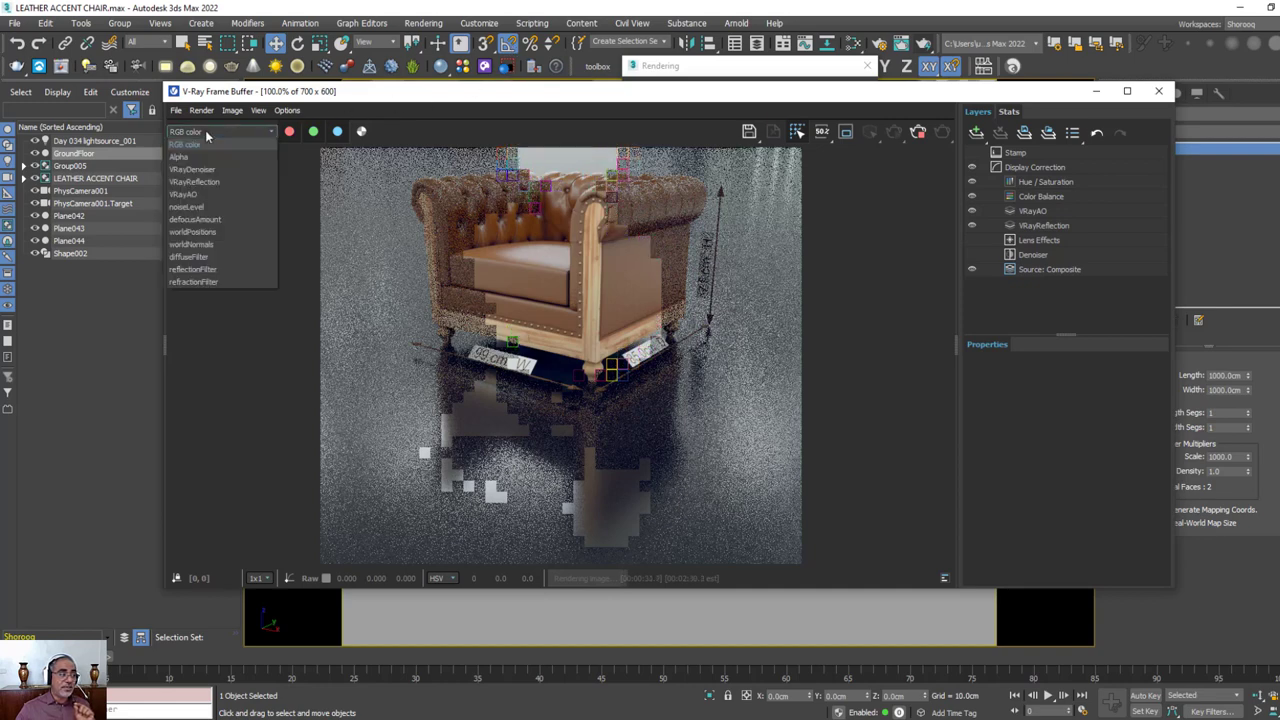
pyautogui.click(179, 157)
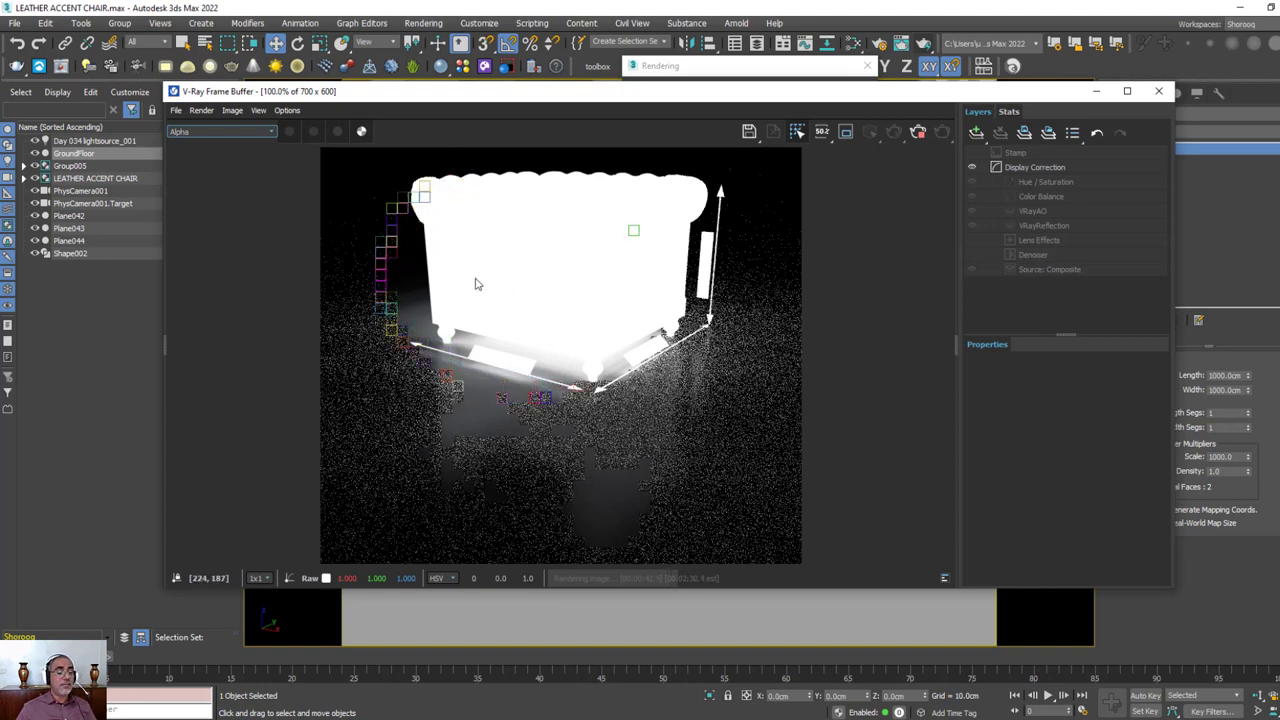
pyautogui.click(205, 131)
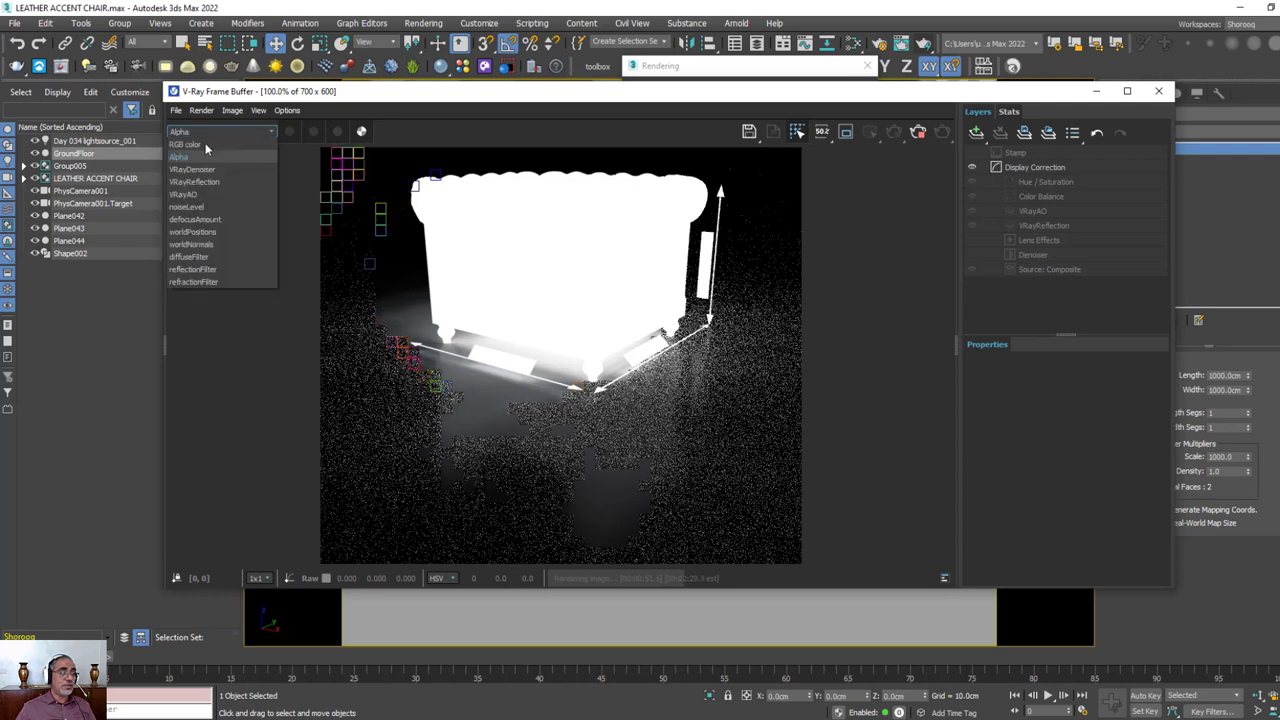
pyautogui.click(197, 146)
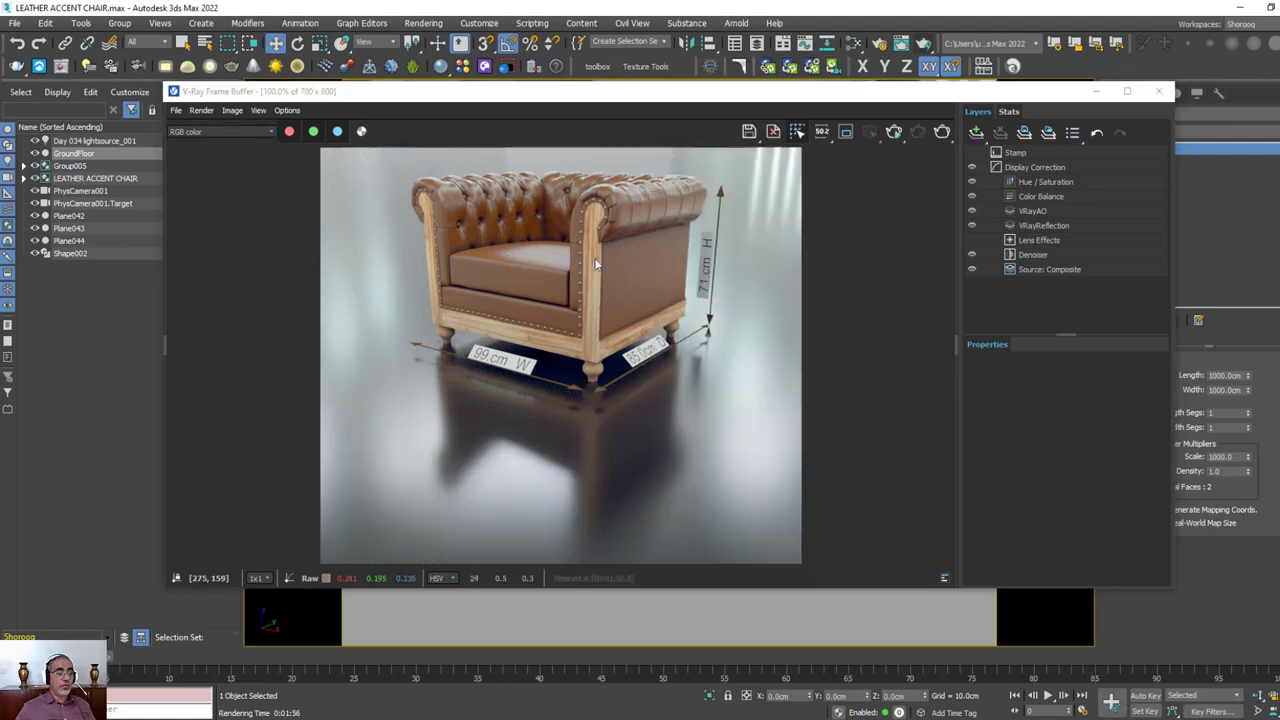
pyautogui.click(231, 134)
pyautogui.click(210, 158)
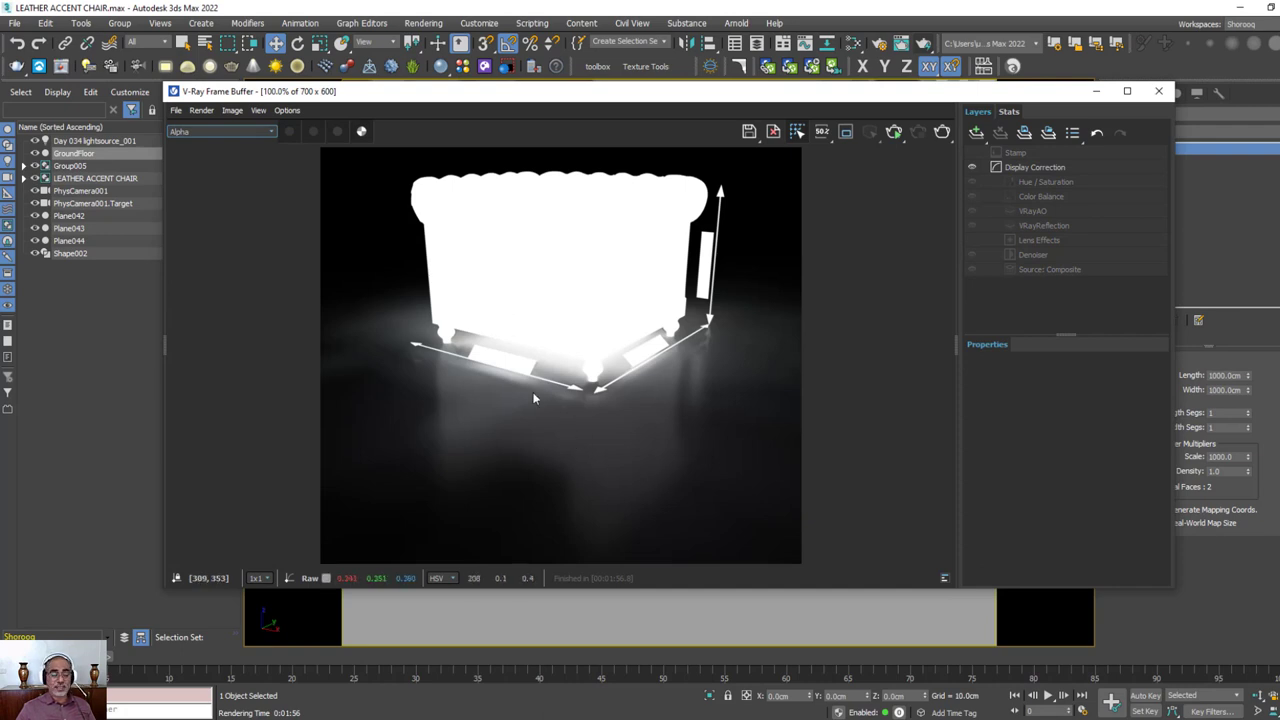
pyautogui.click(218, 133)
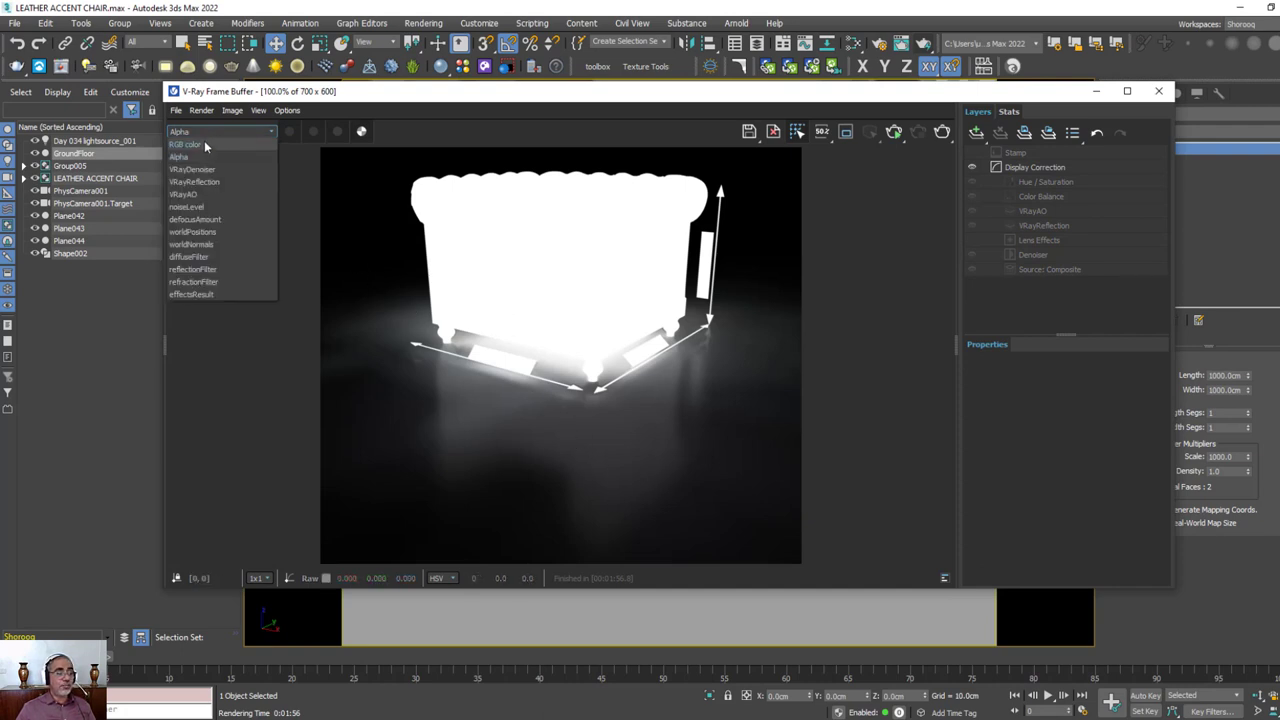
pyautogui.click(204, 141)
pyautogui.write('sofa')
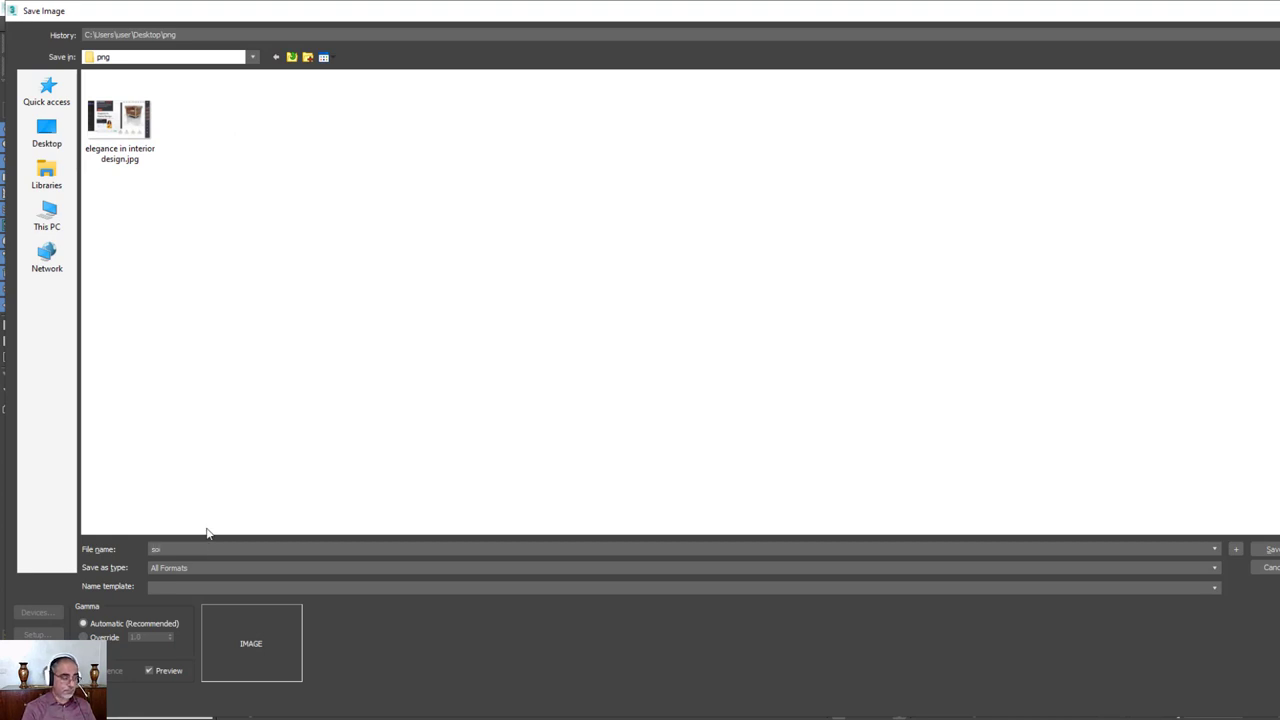
# Save the render as sofa.png in PNG format, keeping the alpha channel
pyautogui.click(231, 565)
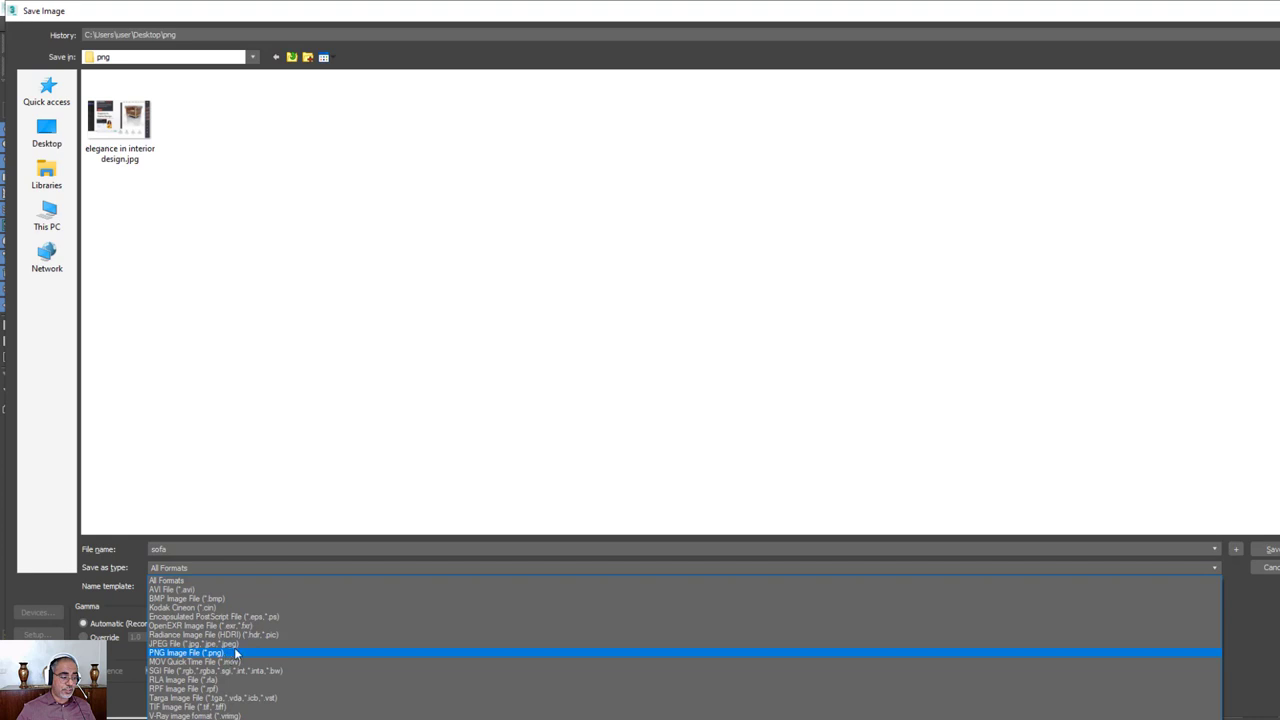
pyautogui.click(233, 652)
pyautogui.click(1270, 549)
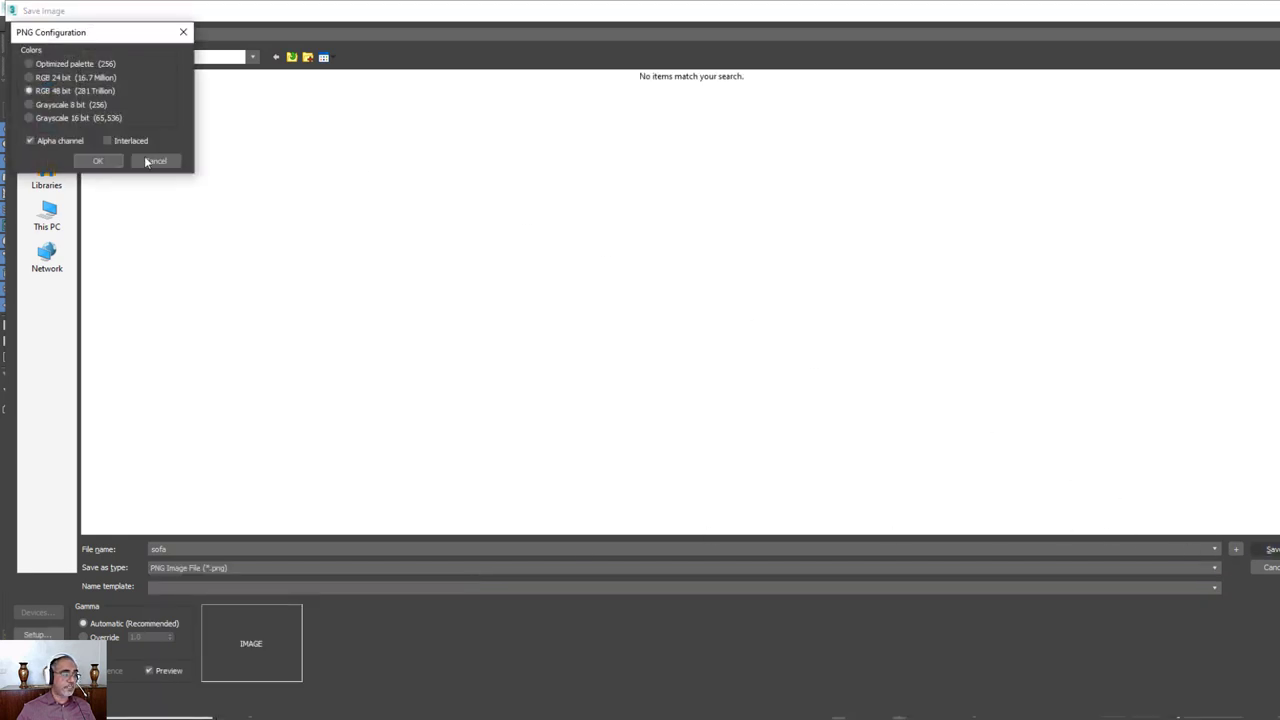
pyautogui.press('Return')
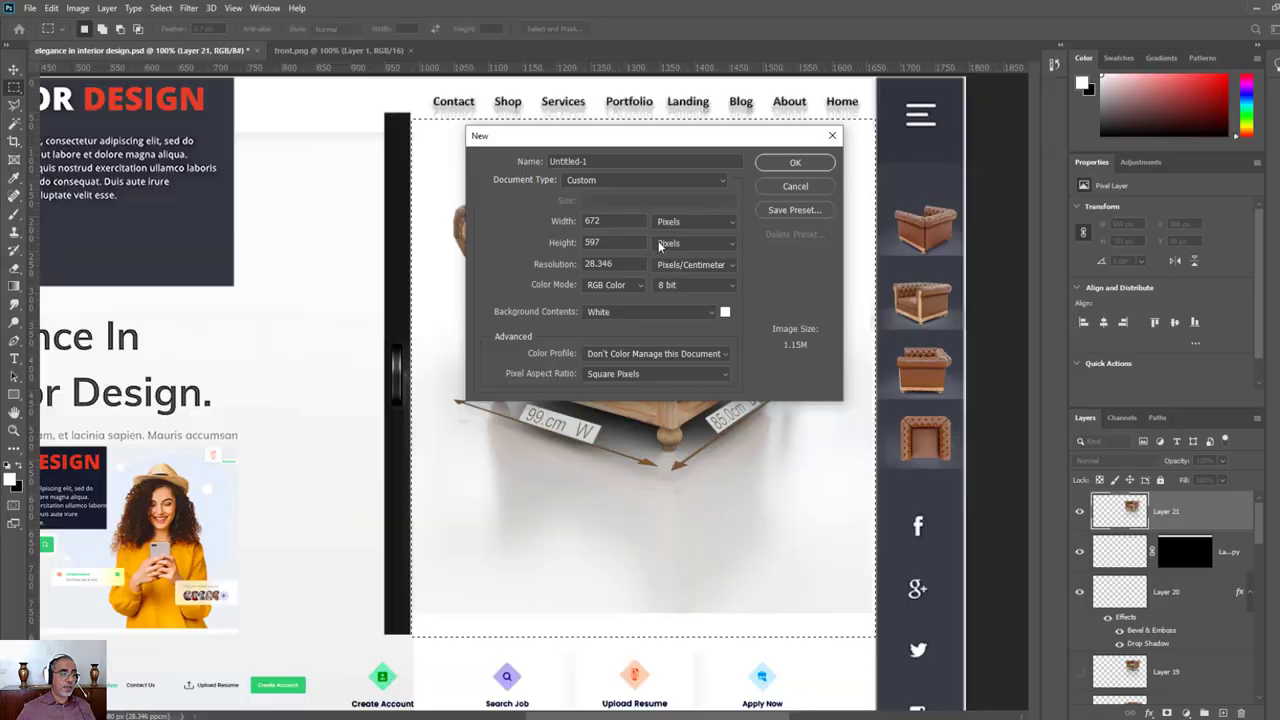
# Cancel the New dialog, delete the old armchair Layer 21, and choose File > Open
pyautogui.click(795, 187)
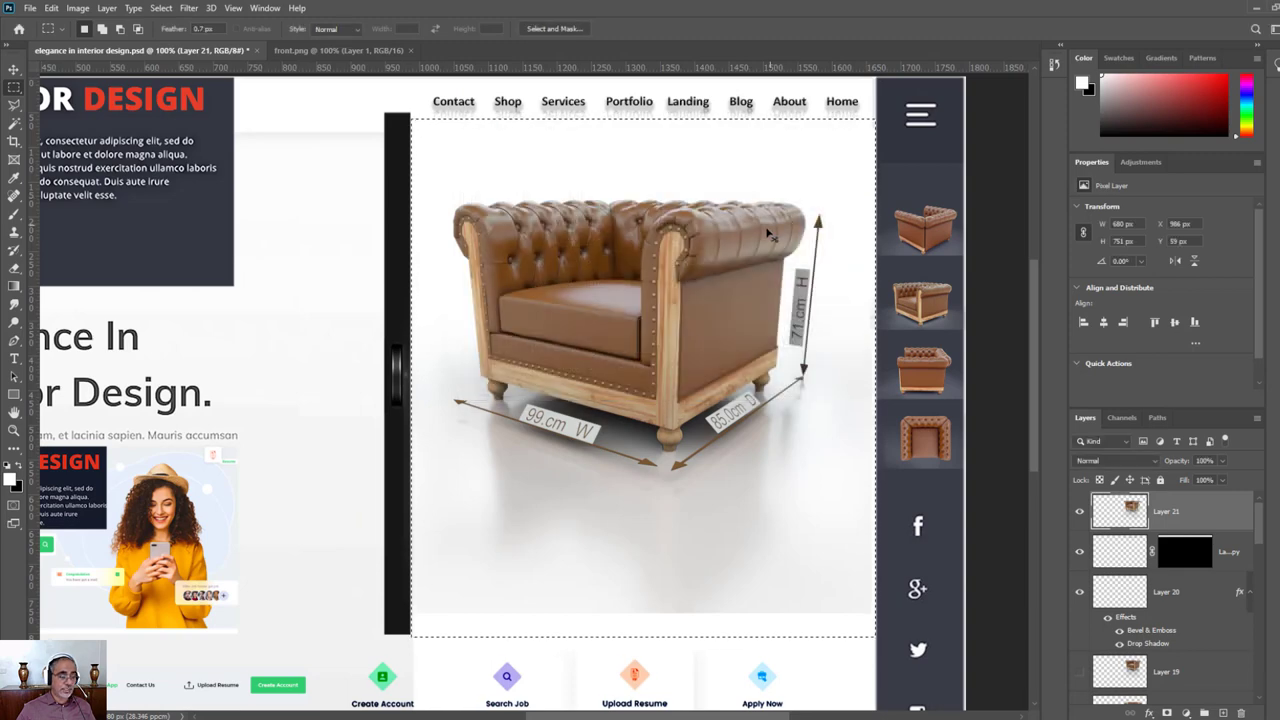
pyautogui.click(14, 70)
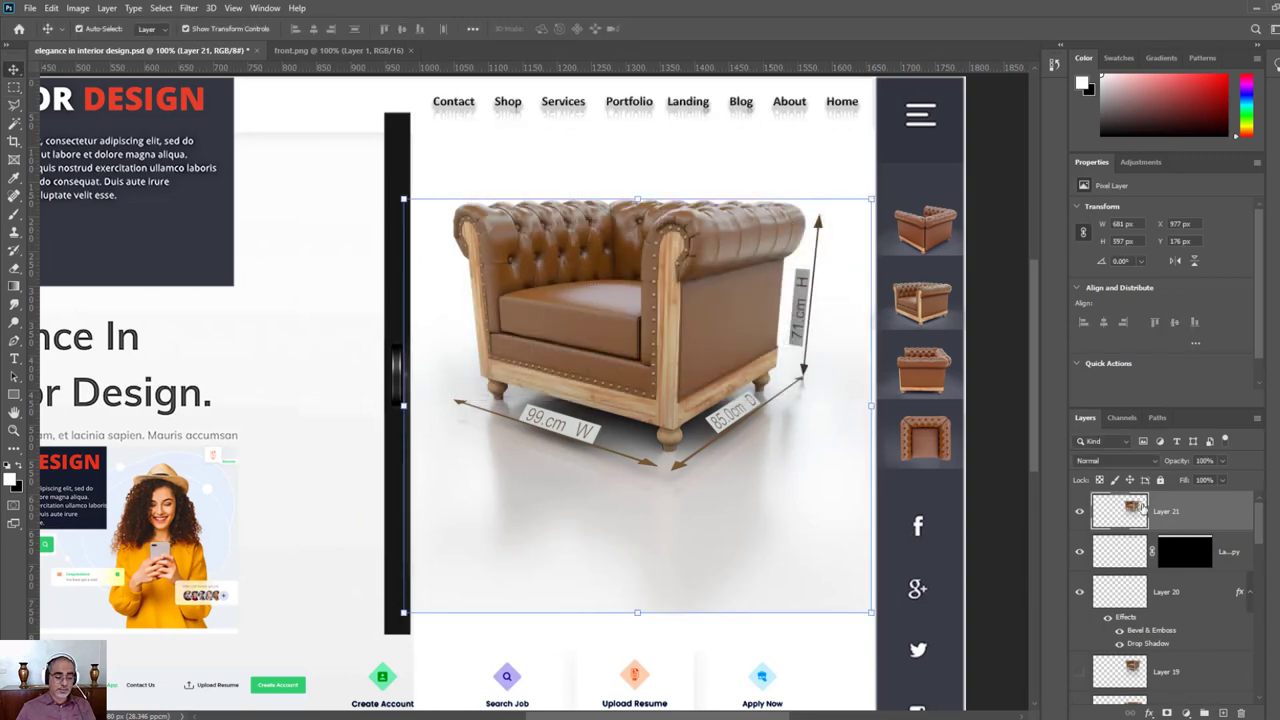
pyautogui.press('Delete')
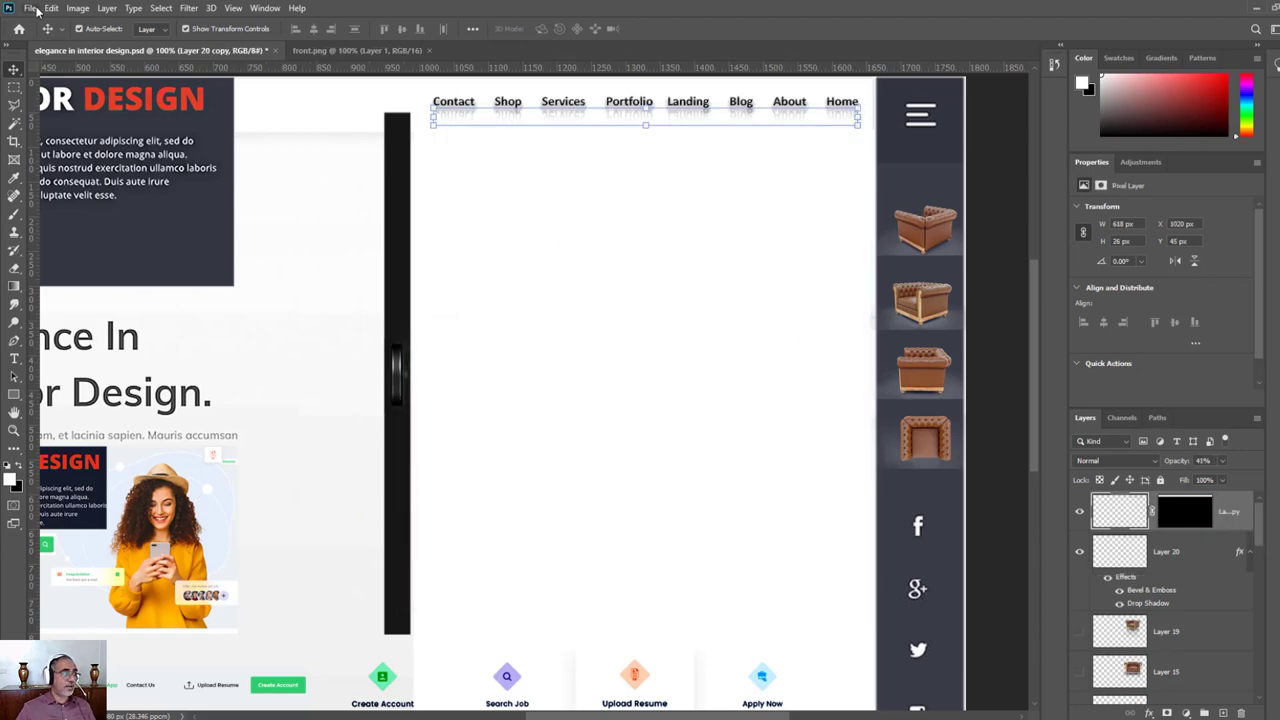
pyautogui.click(30, 8)
pyautogui.click(40, 34)
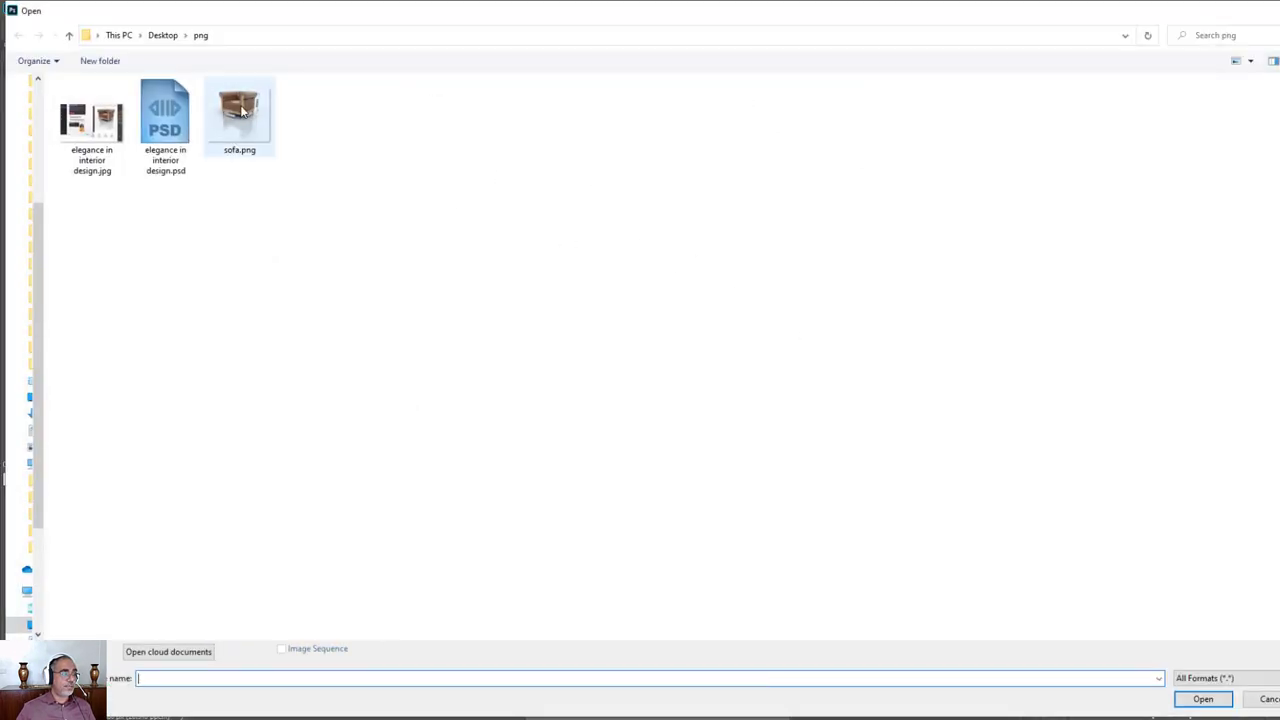
# Open sofa.png and drag its transparent chair render into the interior-design web layout
pyautogui.doubleClick(240, 114)
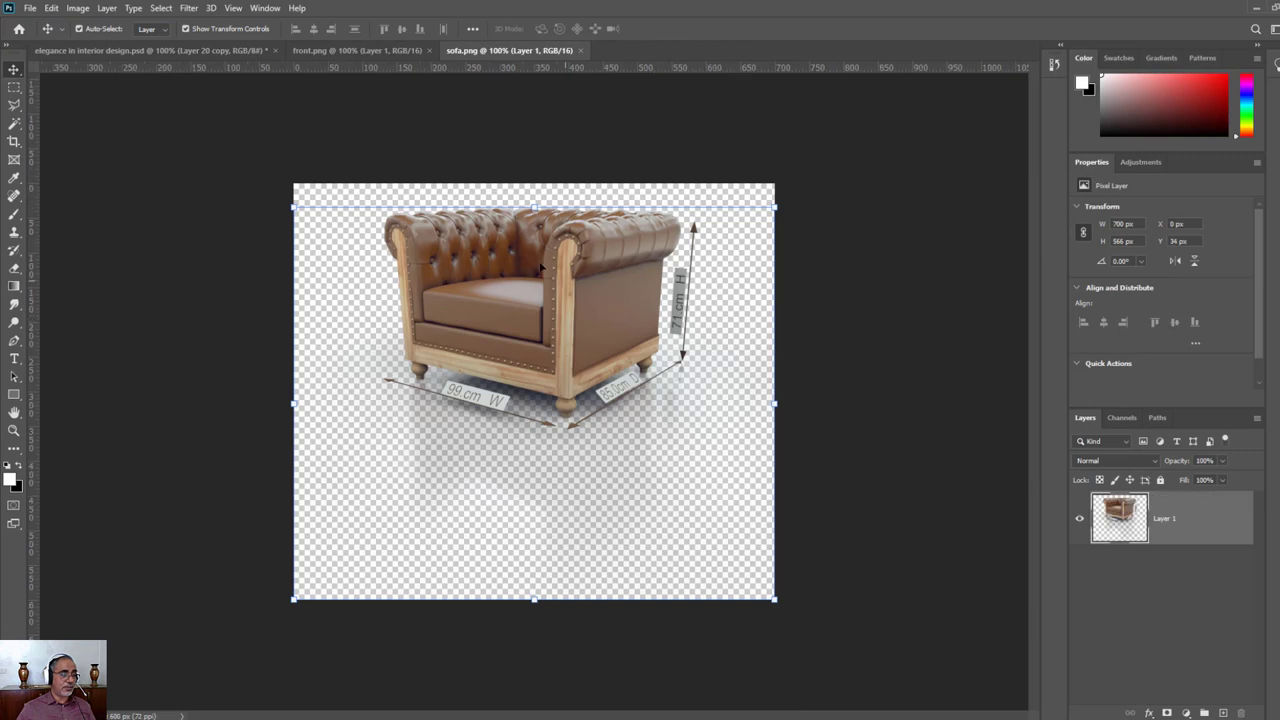
pyautogui.moveTo(540, 265)
pyautogui.mouseDown()
pyautogui.moveTo(306, 65)
pyautogui.moveTo(643, 331)
pyautogui.moveTo(719, 336)
pyautogui.mouseUp()
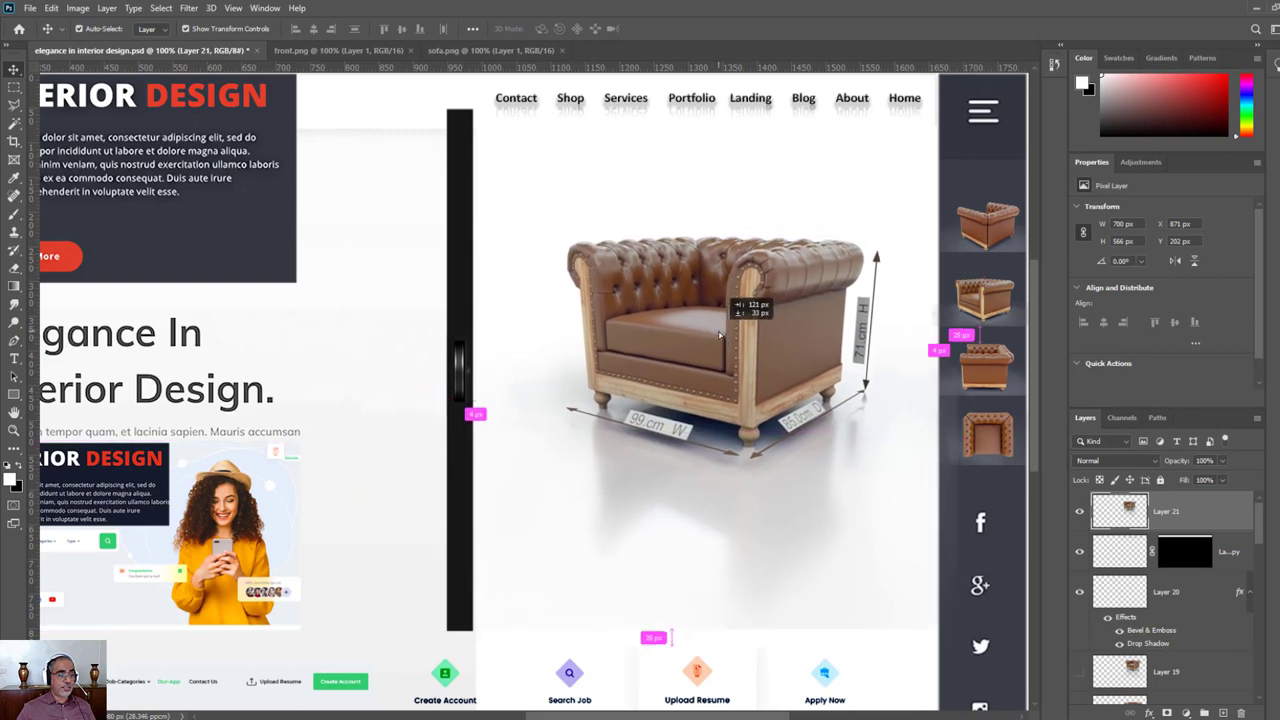
# Nudge the chair into the central white panel, then draw and clear a test rectangular selection
pyautogui.moveTo(719, 336); pyautogui.dragTo(698, 331)
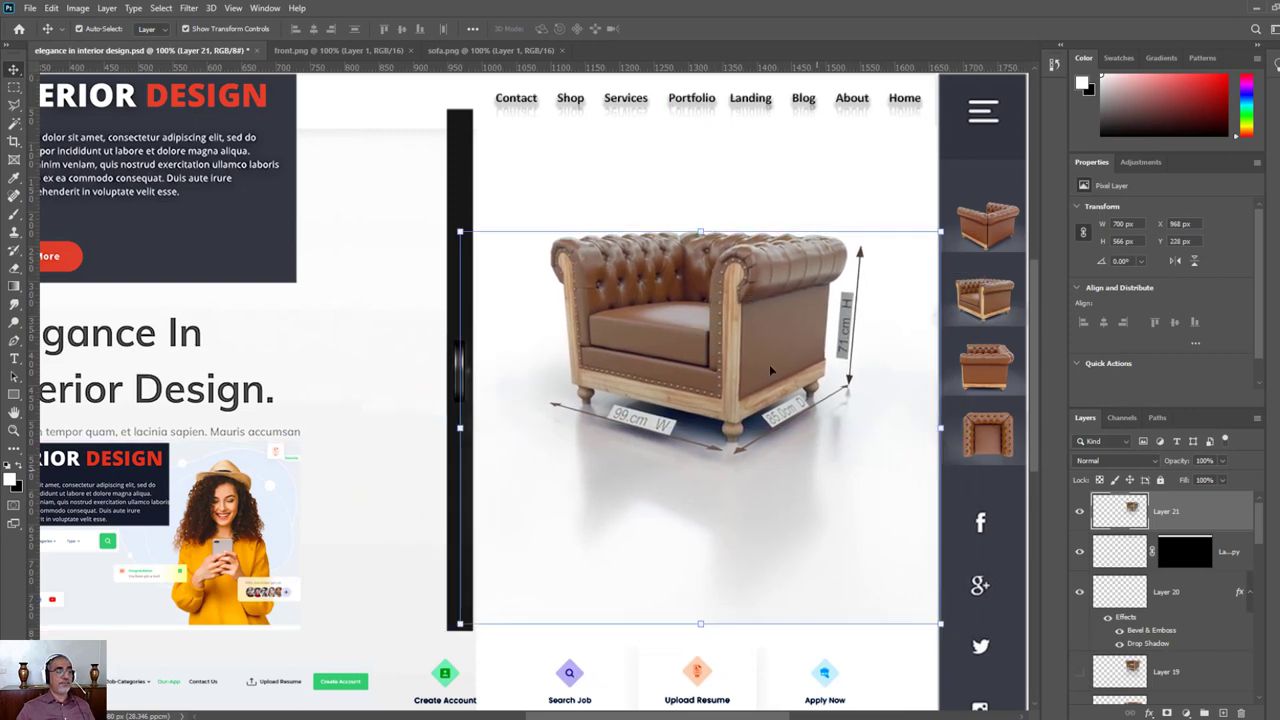
pyautogui.click(635, 371)
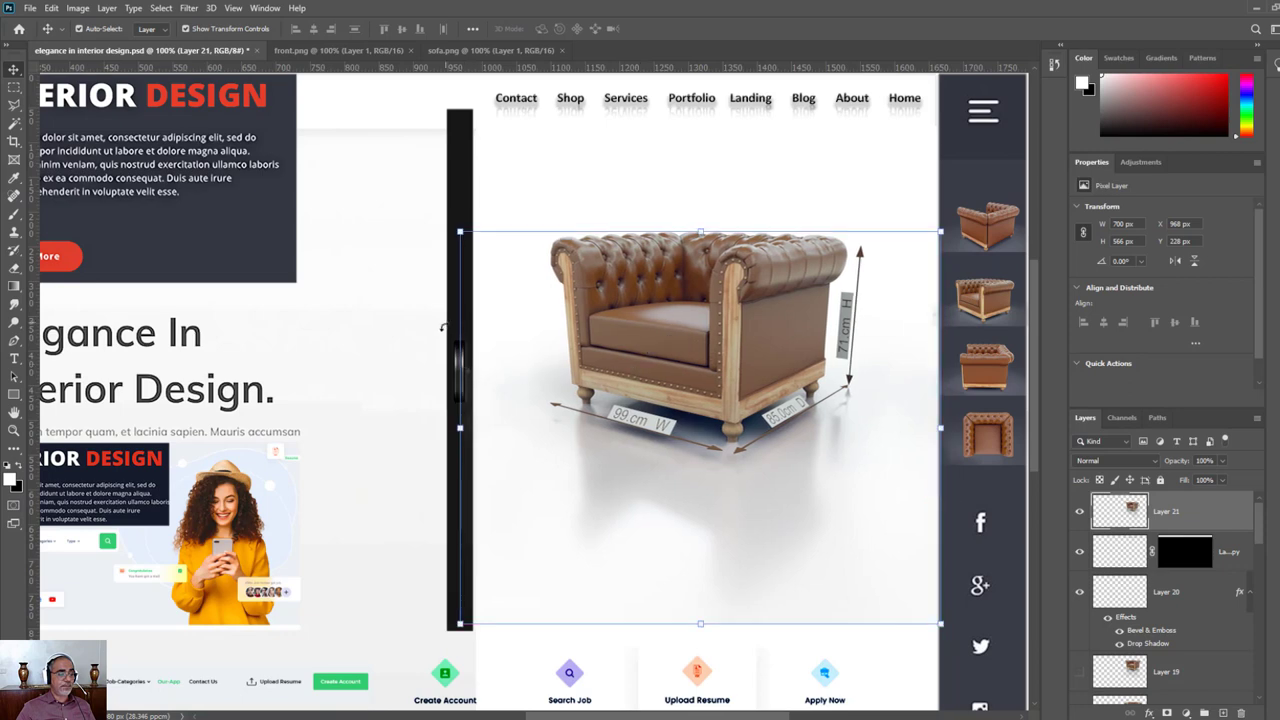
pyautogui.click(13, 90)
pyautogui.moveTo(331, 155); pyautogui.dragTo(473, 648)
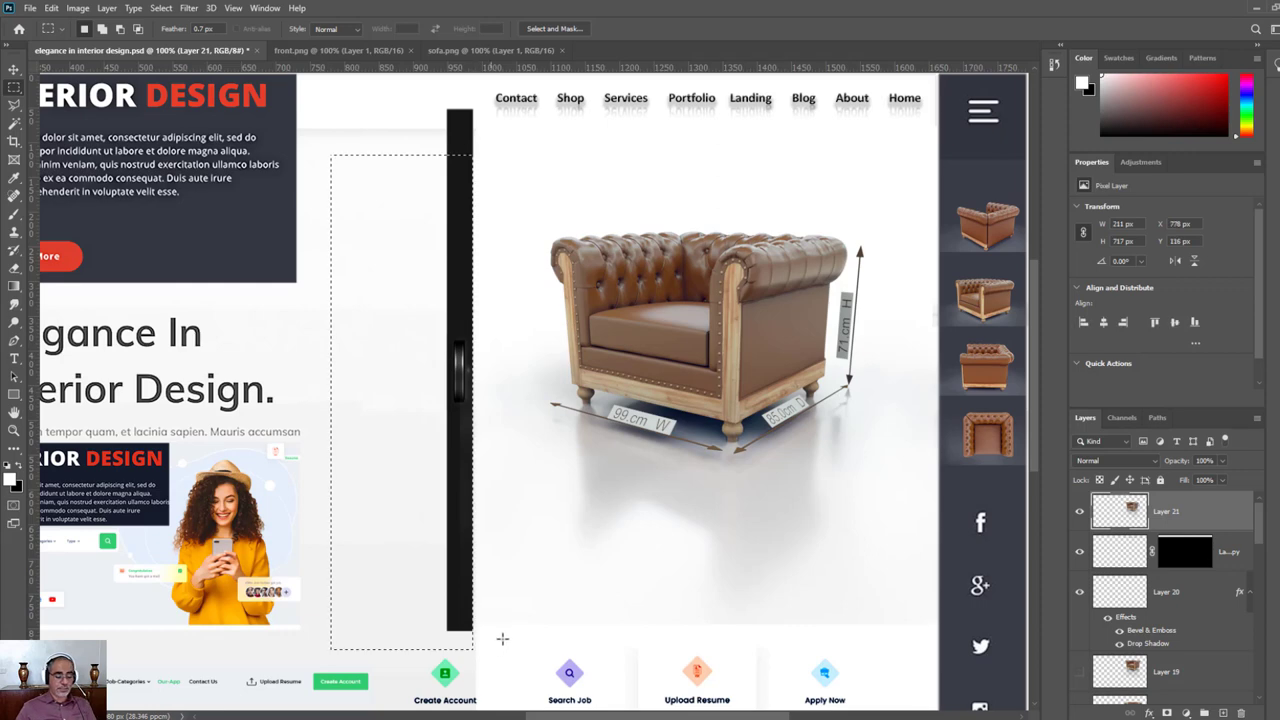
pyautogui.hotkey('ctrl', 'd')
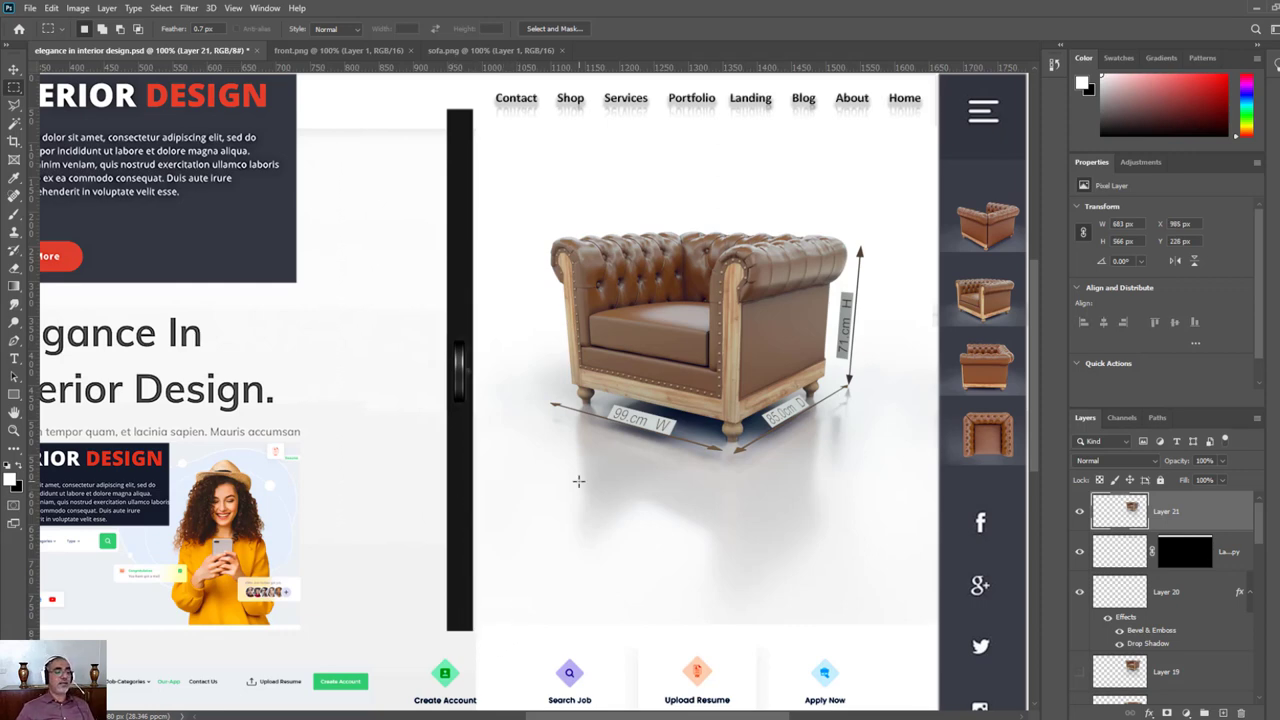